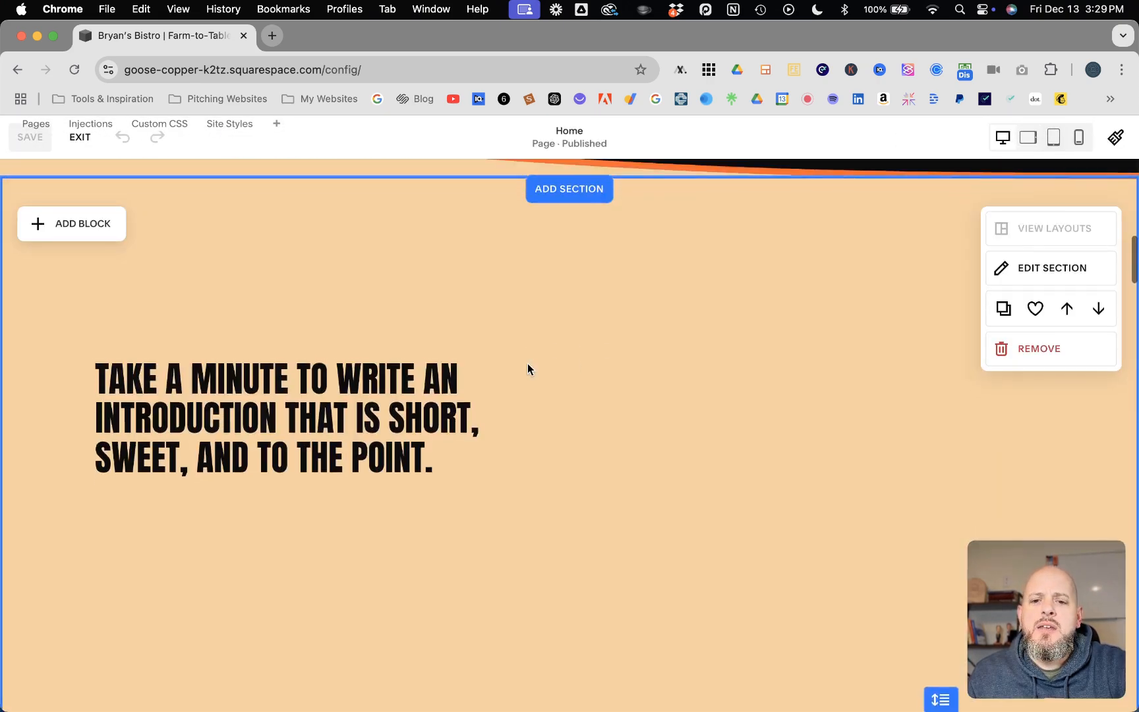
Step: Add the large CONTACT layout with photo from the Contact section category to the Home page
scroll(528, 363, down, 5)
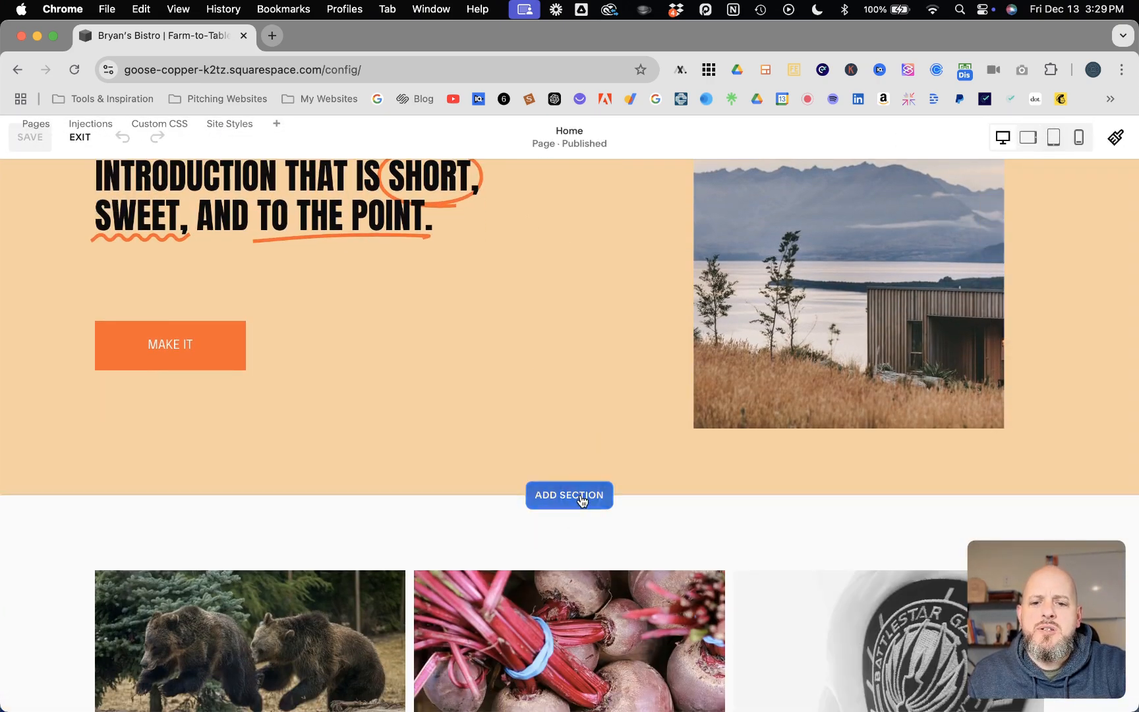
click(582, 495)
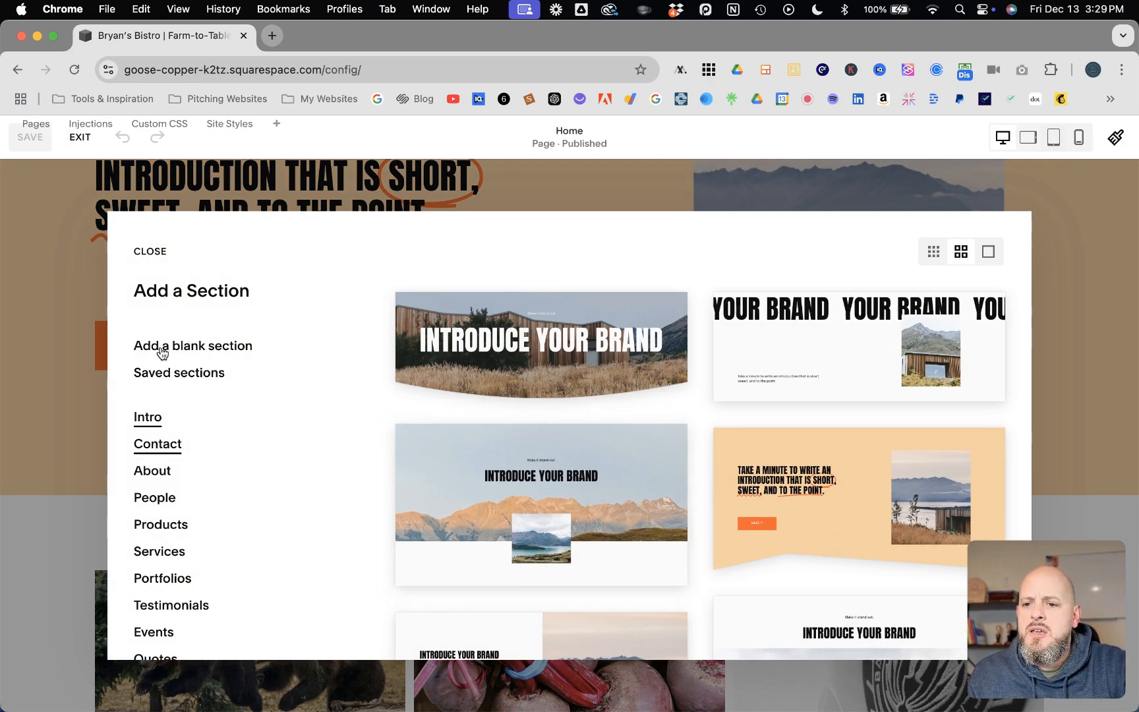
click(163, 447)
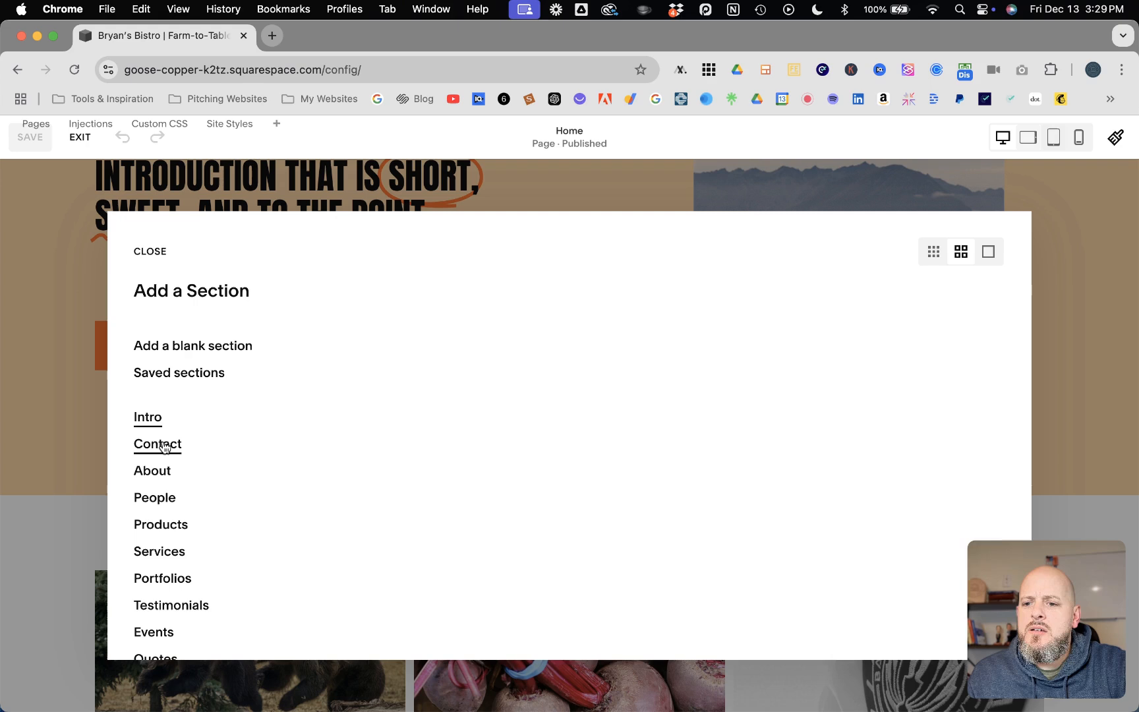
scroll(554, 433, down, 10)
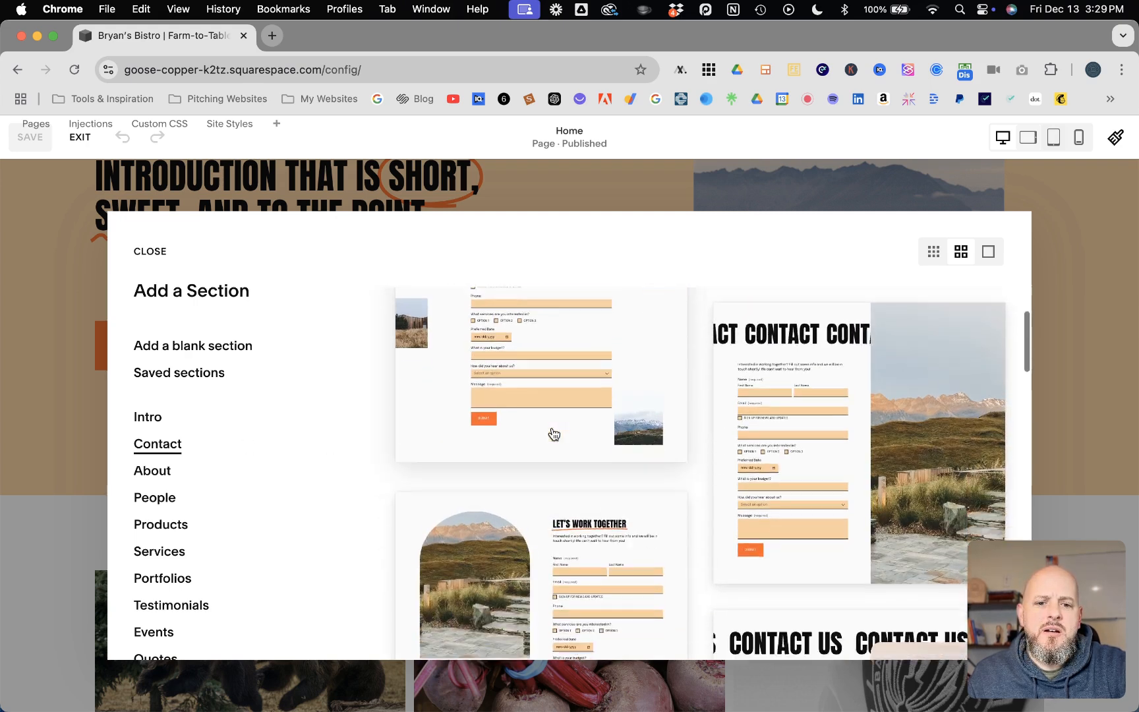
scroll(553, 433, down, 4)
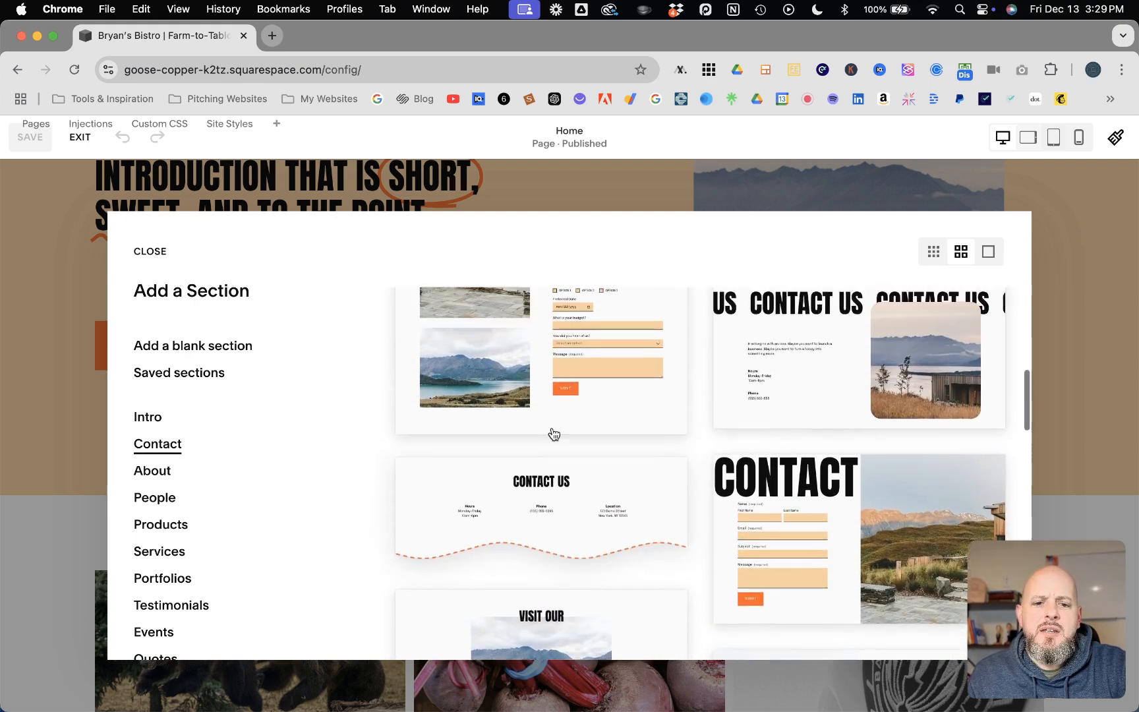
click(890, 432)
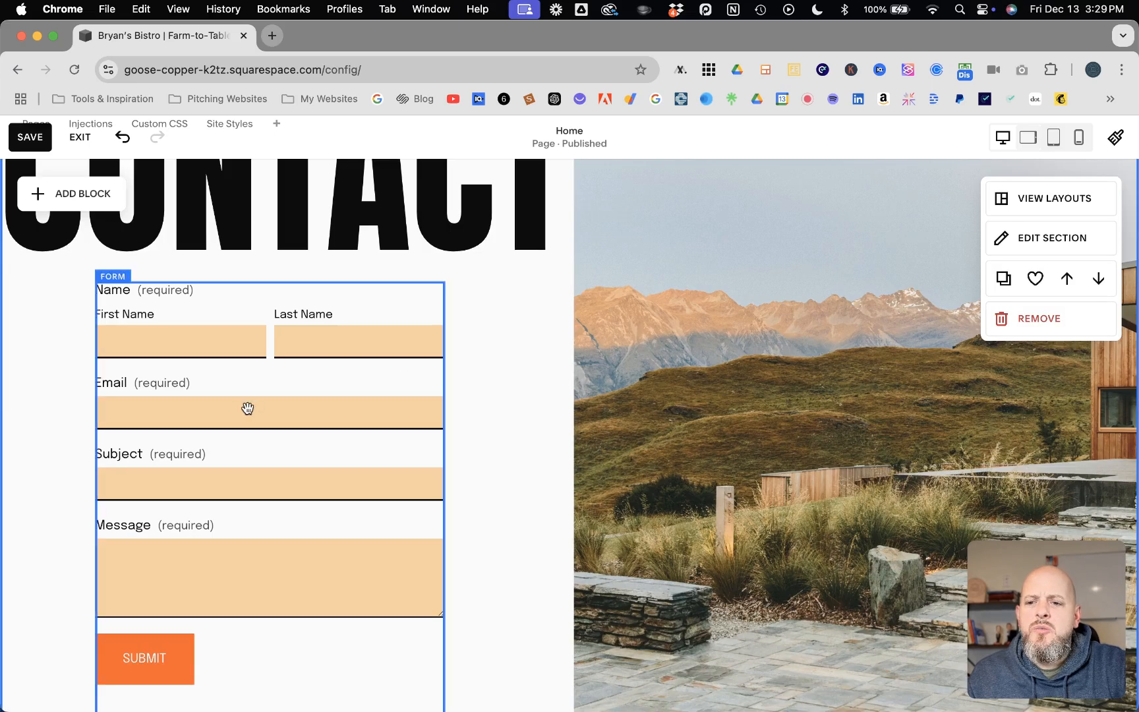
Step: Open the contact form block's Post-Submit settings, which currently show a 'Thank you!' message
click(178, 404)
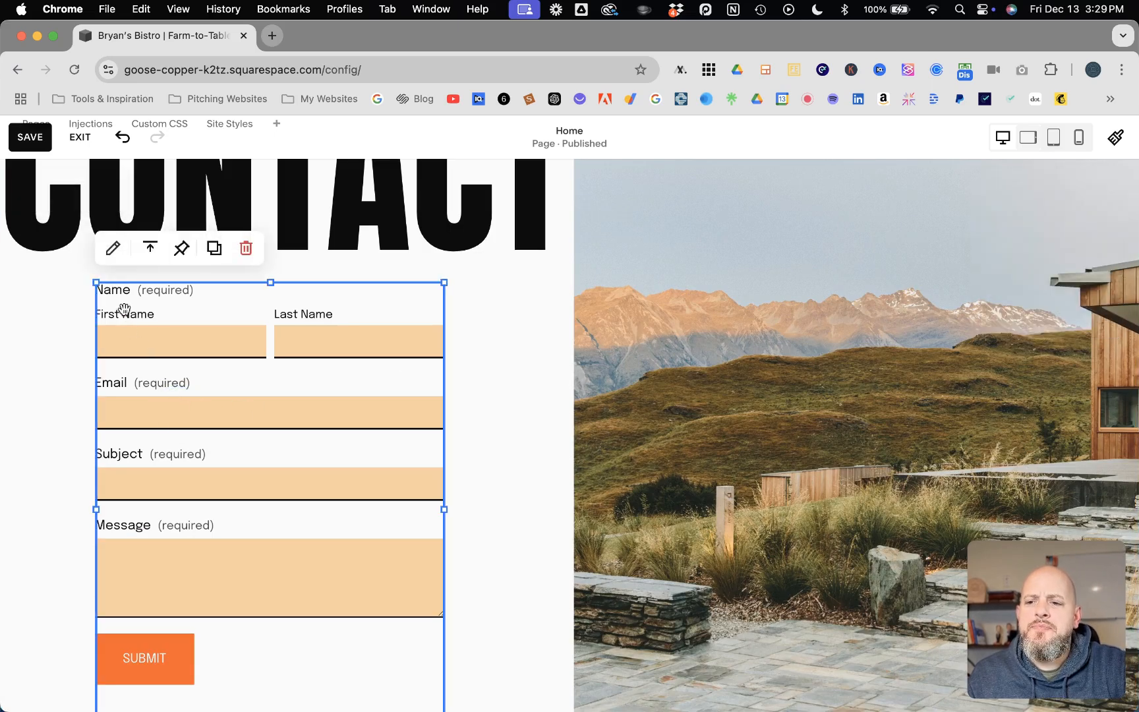
click(113, 247)
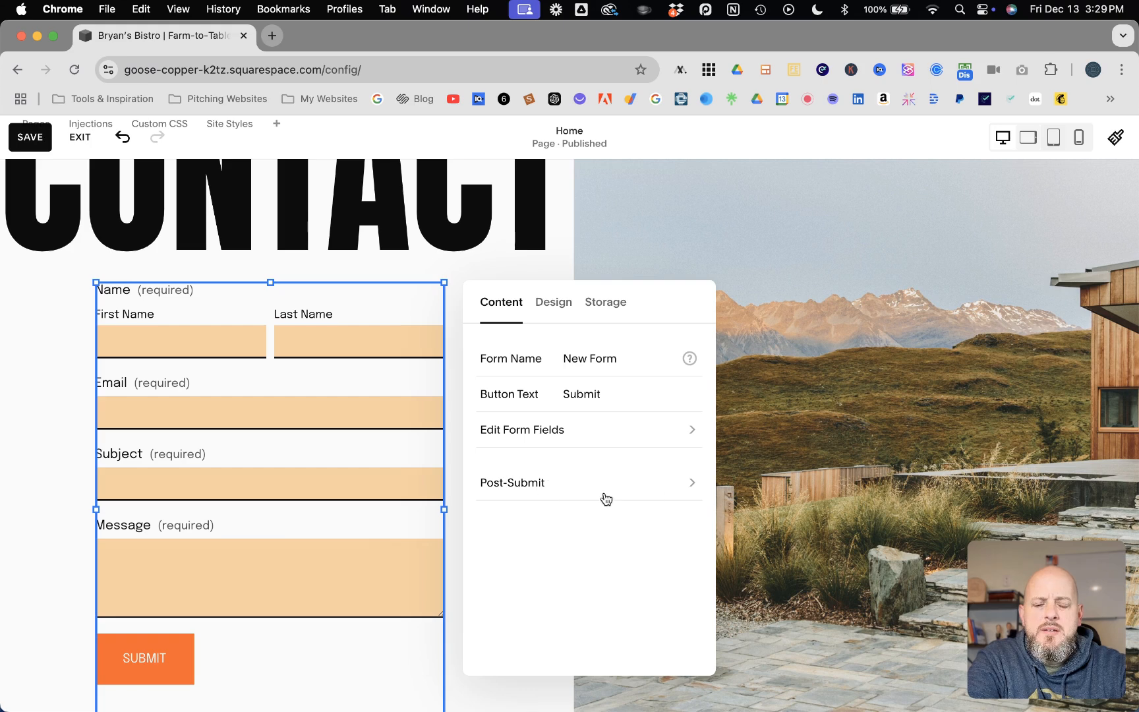
click(691, 484)
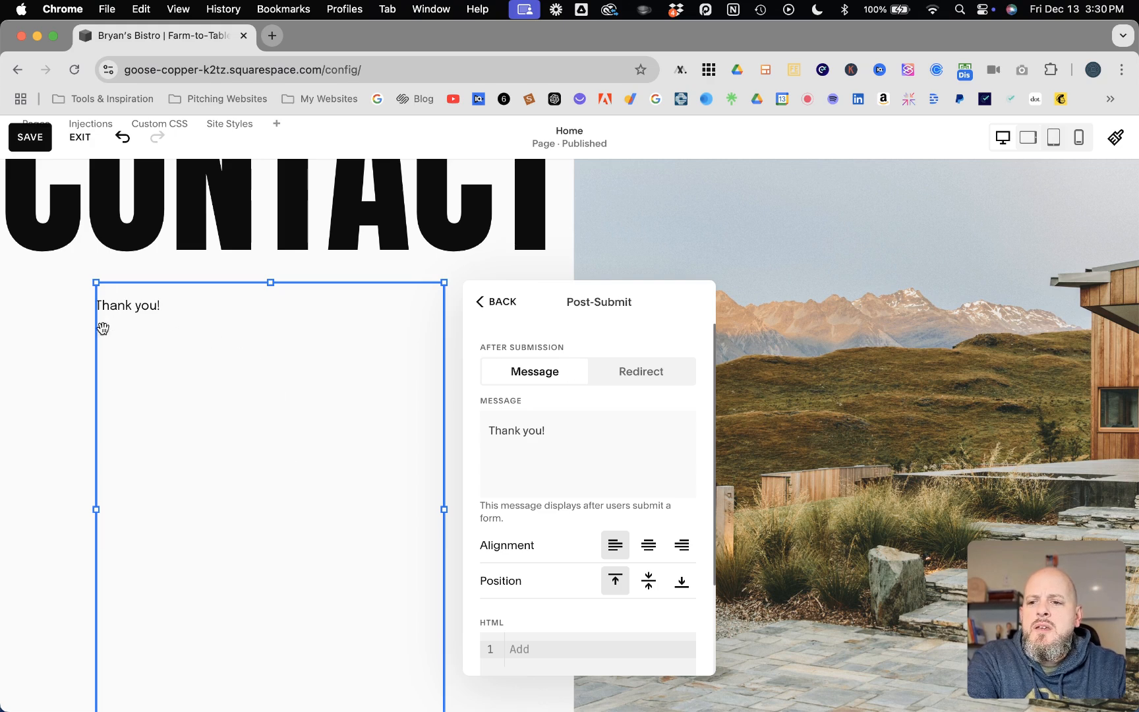
Step: Extend the message to 'Thank you! We'll be in contact with you shortly.' plus '- Management' below
click(564, 433)
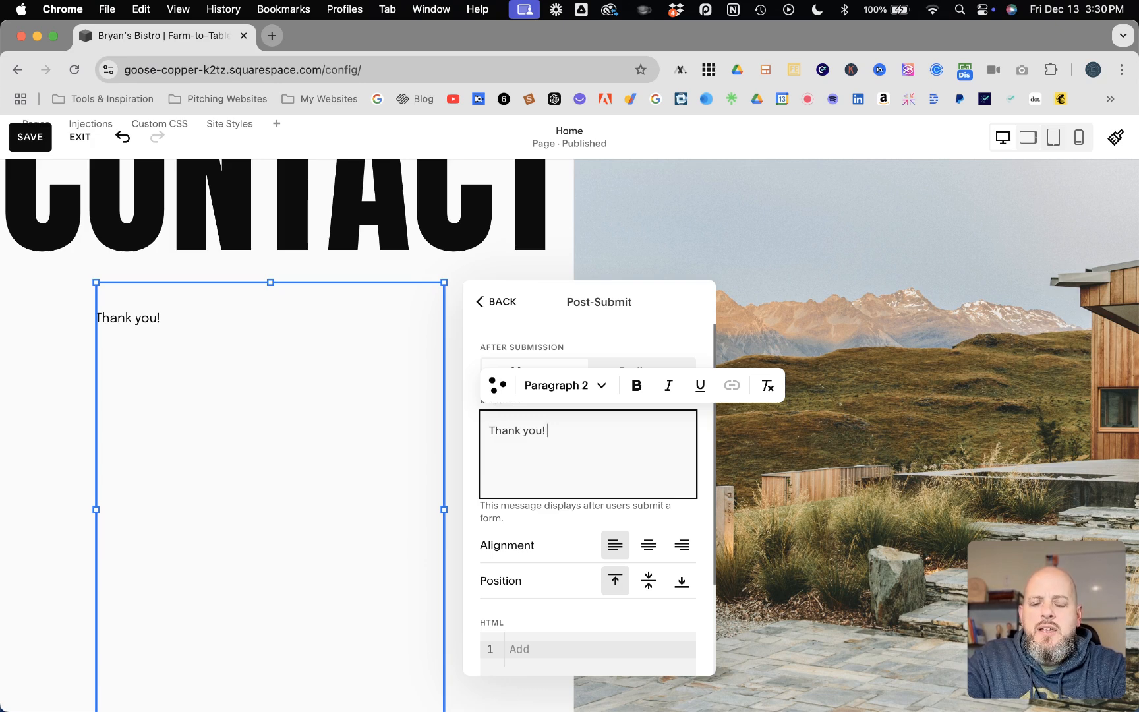
text(We'll )
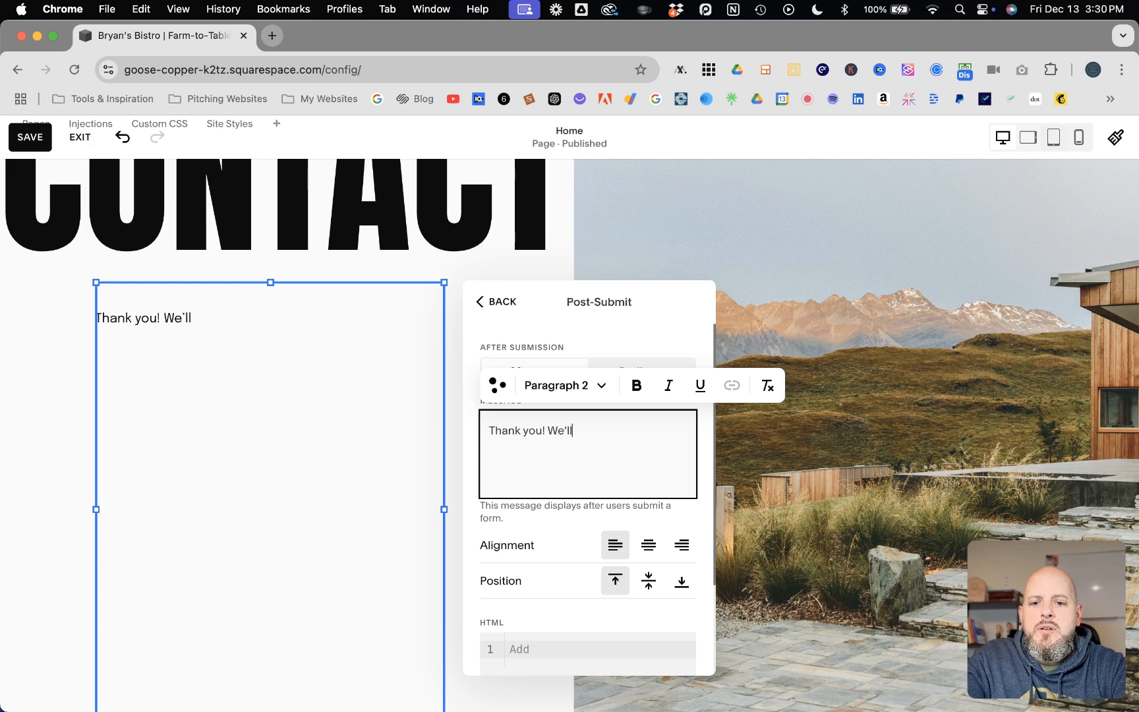
text(be in cont)
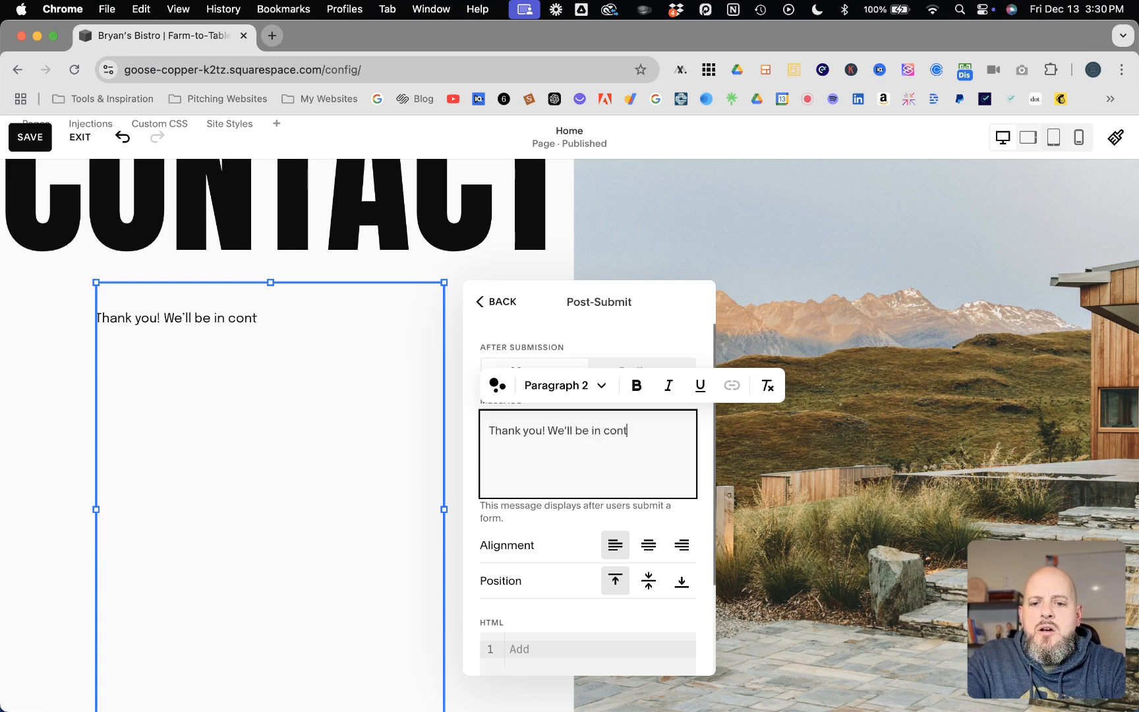
text(act with you)
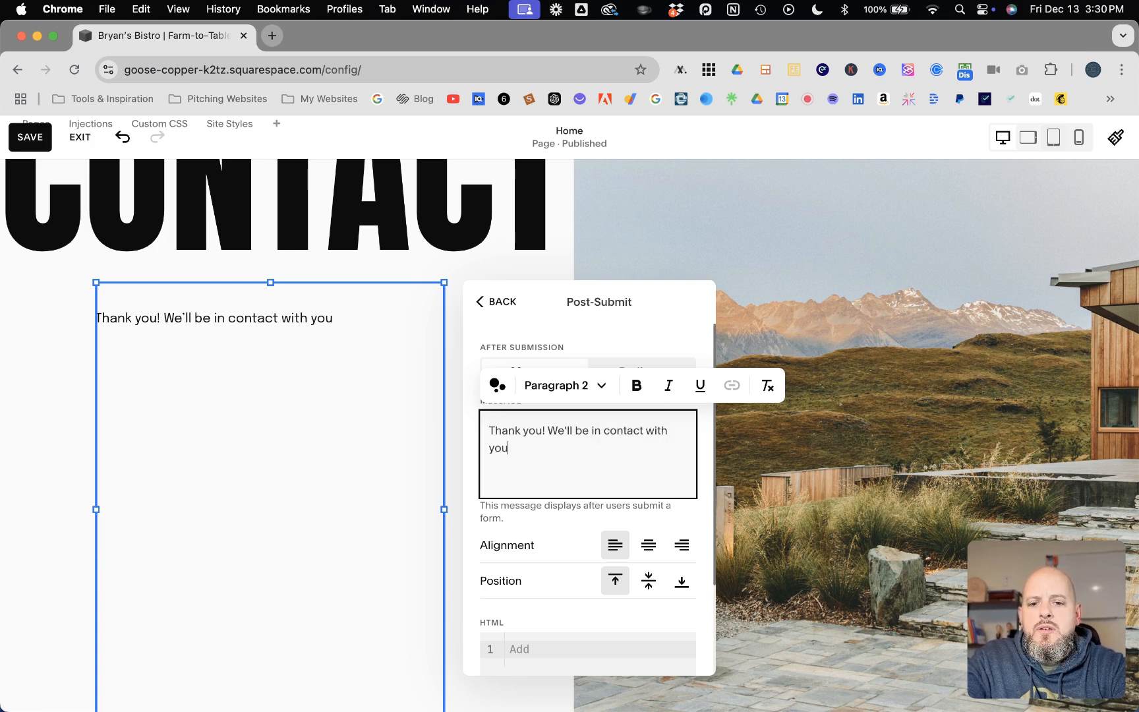
text( shortly.)
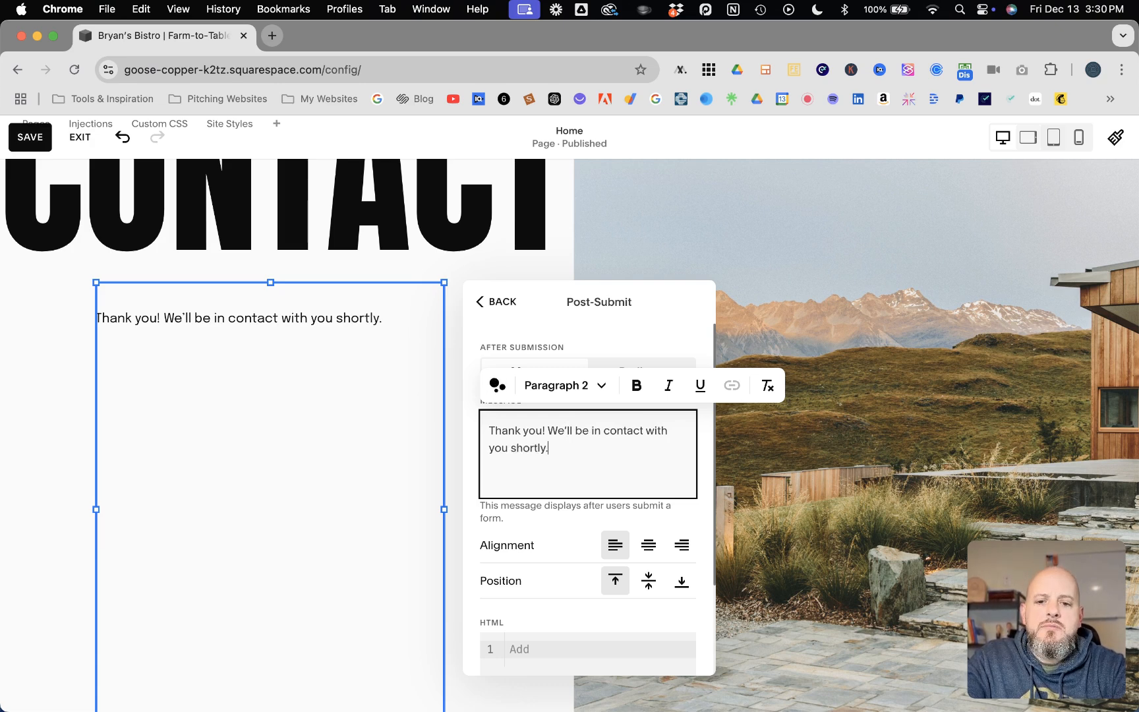
key(Return)
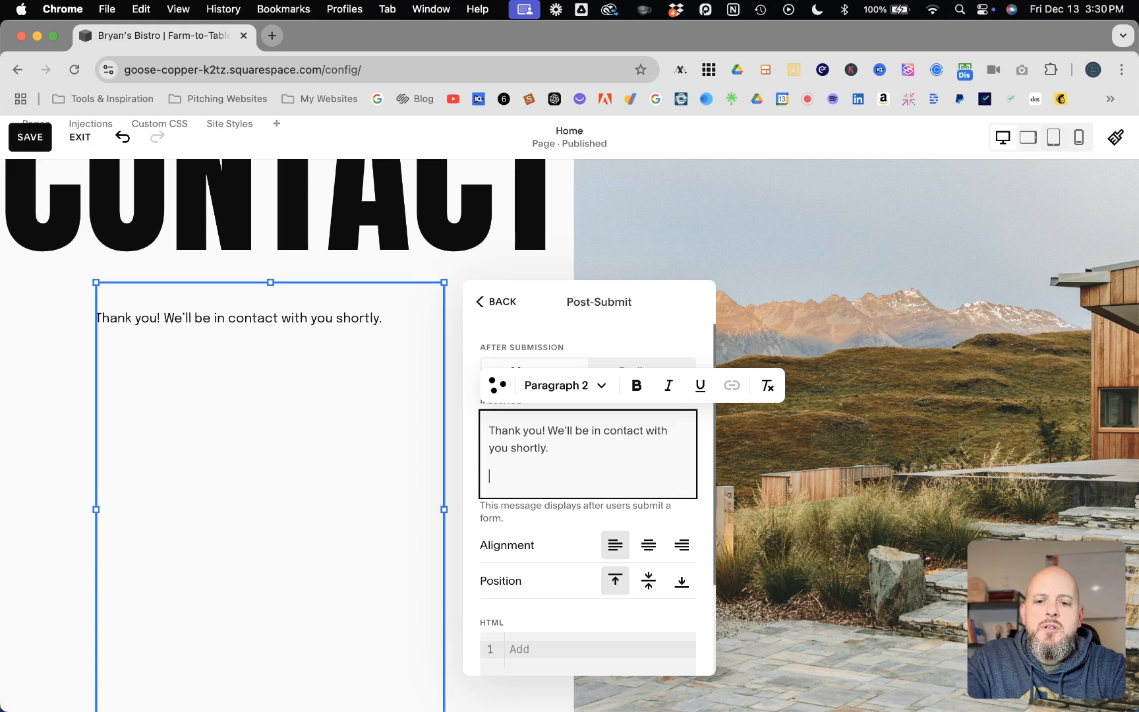
text(-)
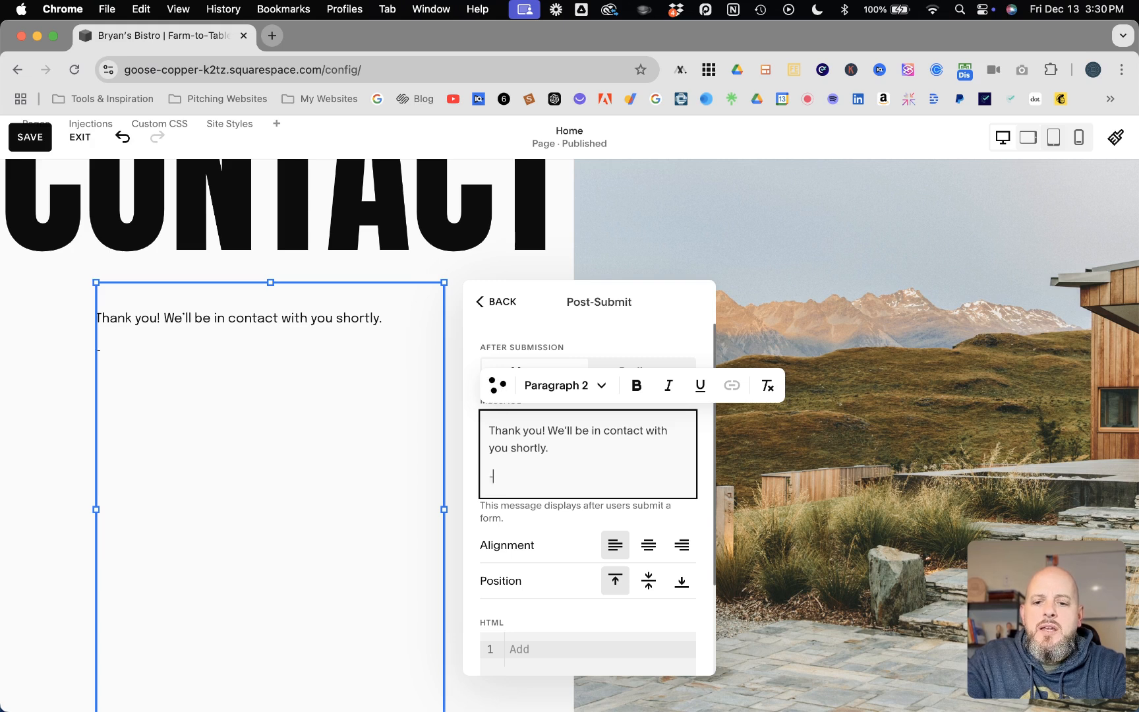
text( Management)
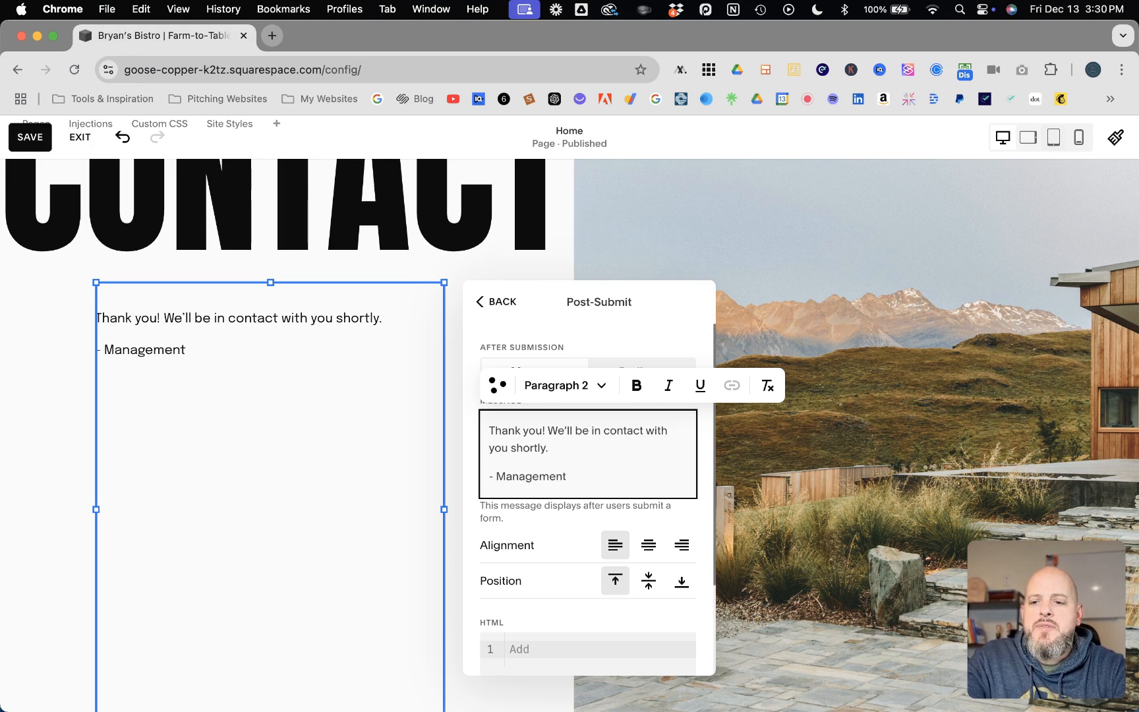
Step: Style the whole post-submit message as Heading 3
drag(566, 476, 470, 427)
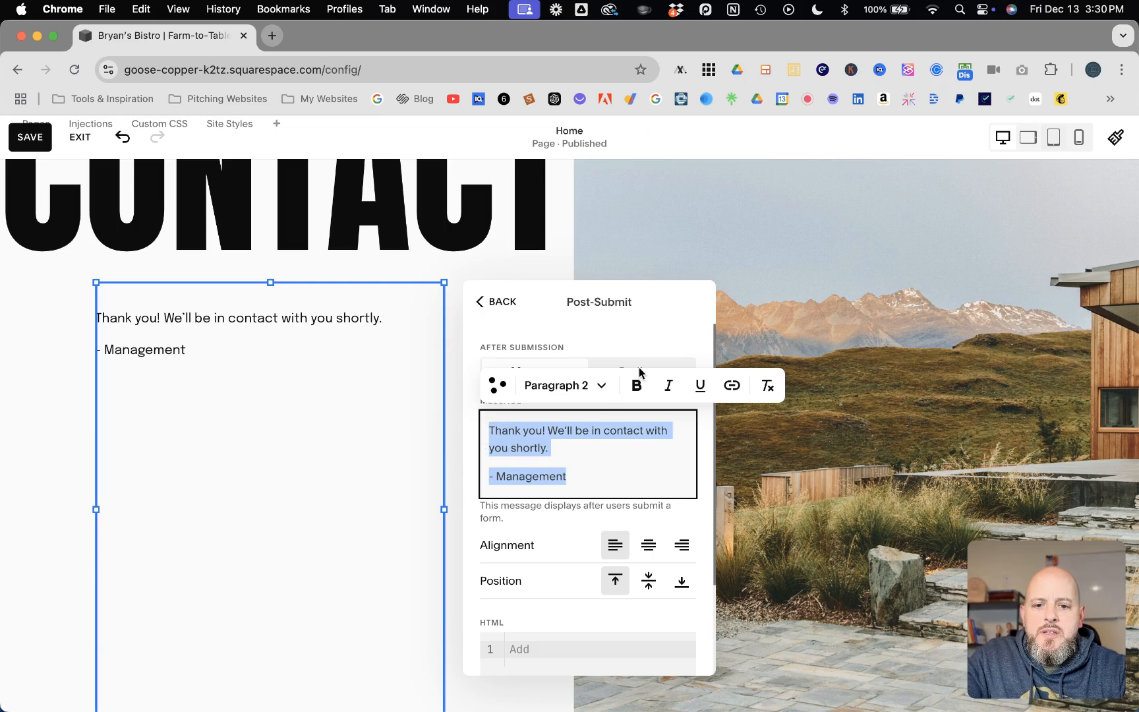
click(565, 385)
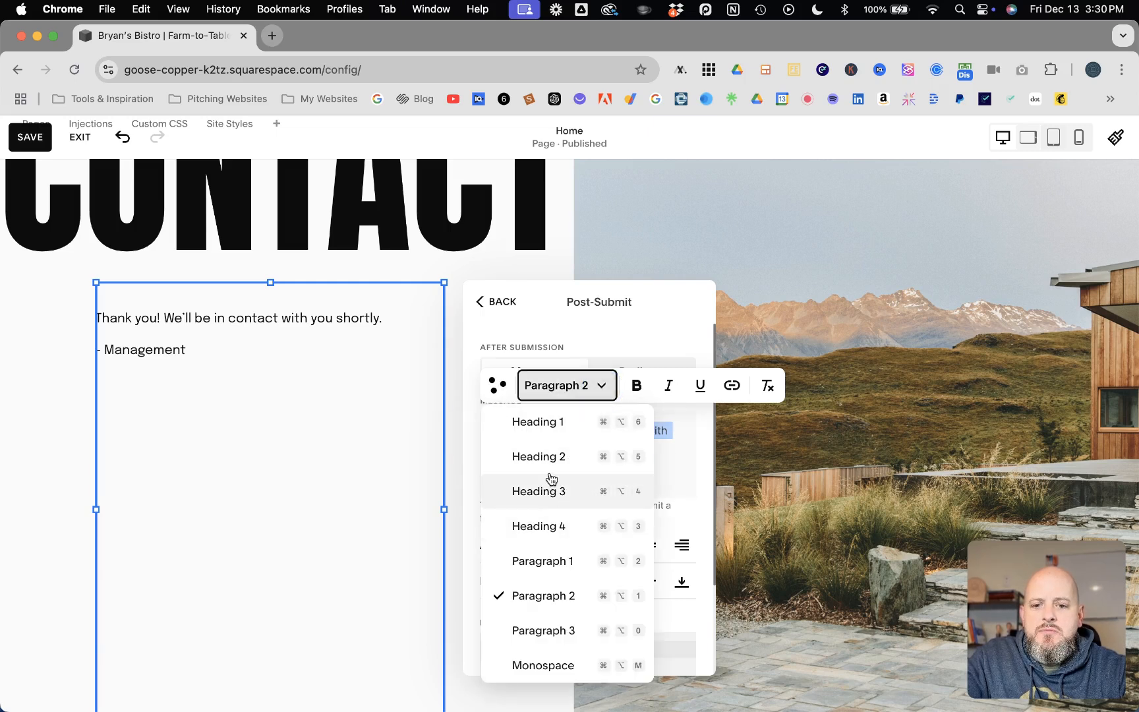
click(541, 457)
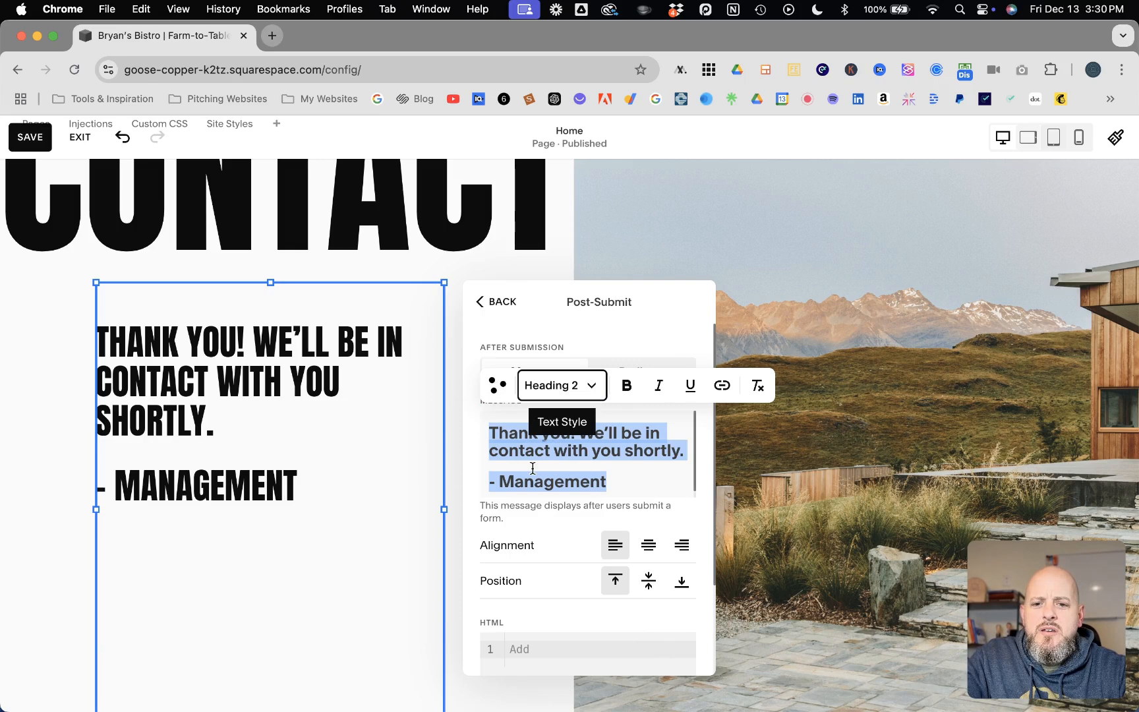
click(563, 385)
click(537, 499)
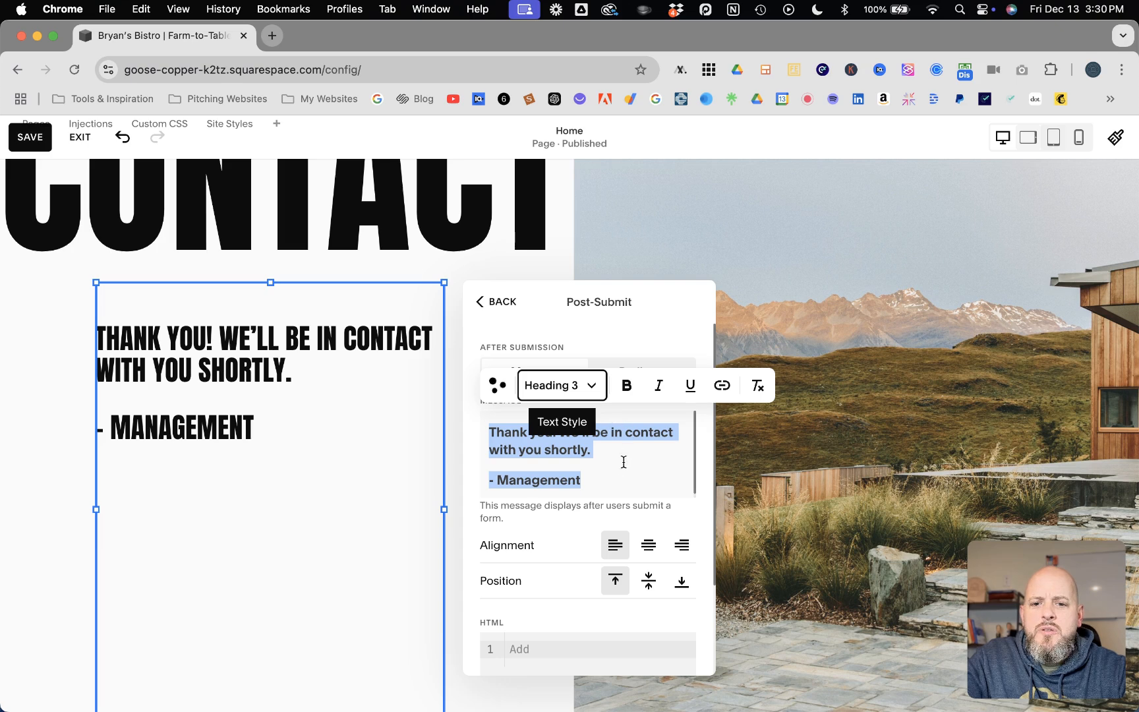
Step: Set the message alignment to left and its position to top of the block
click(638, 539)
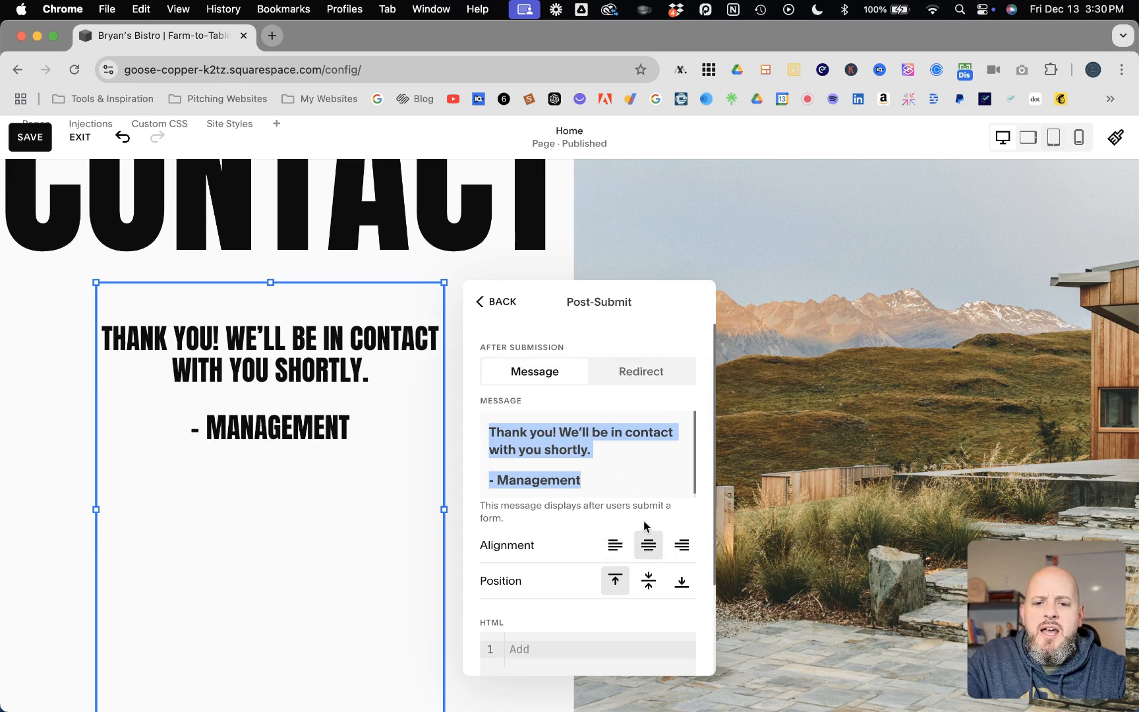
click(682, 545)
click(613, 545)
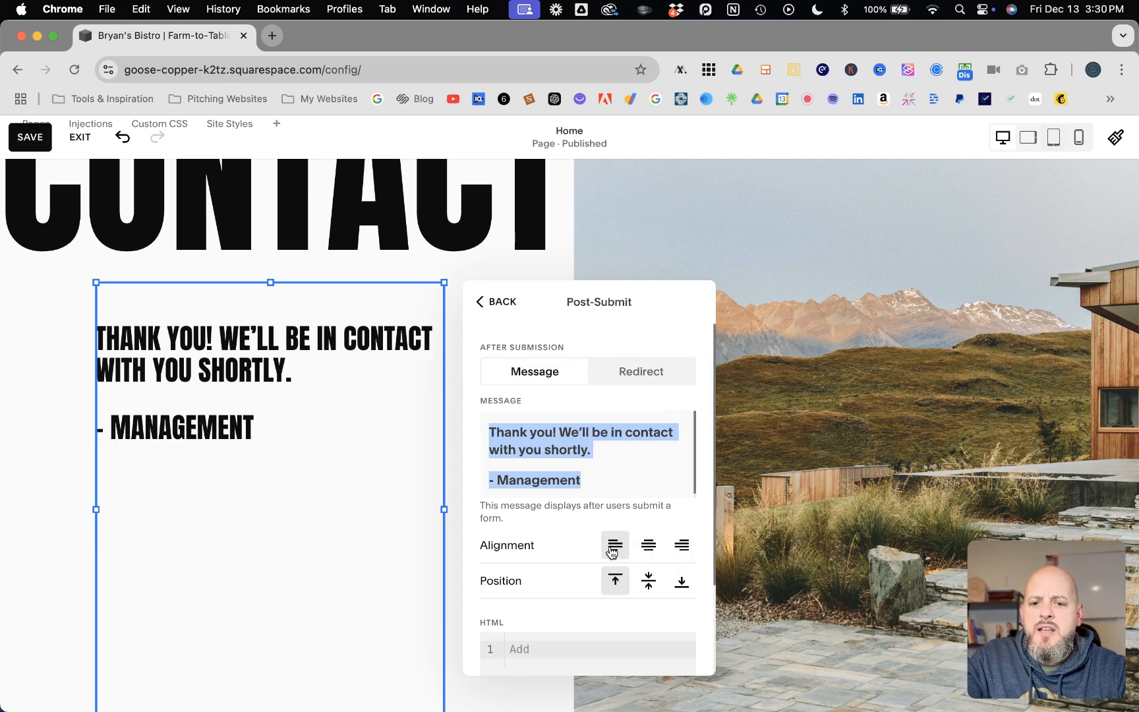
click(648, 581)
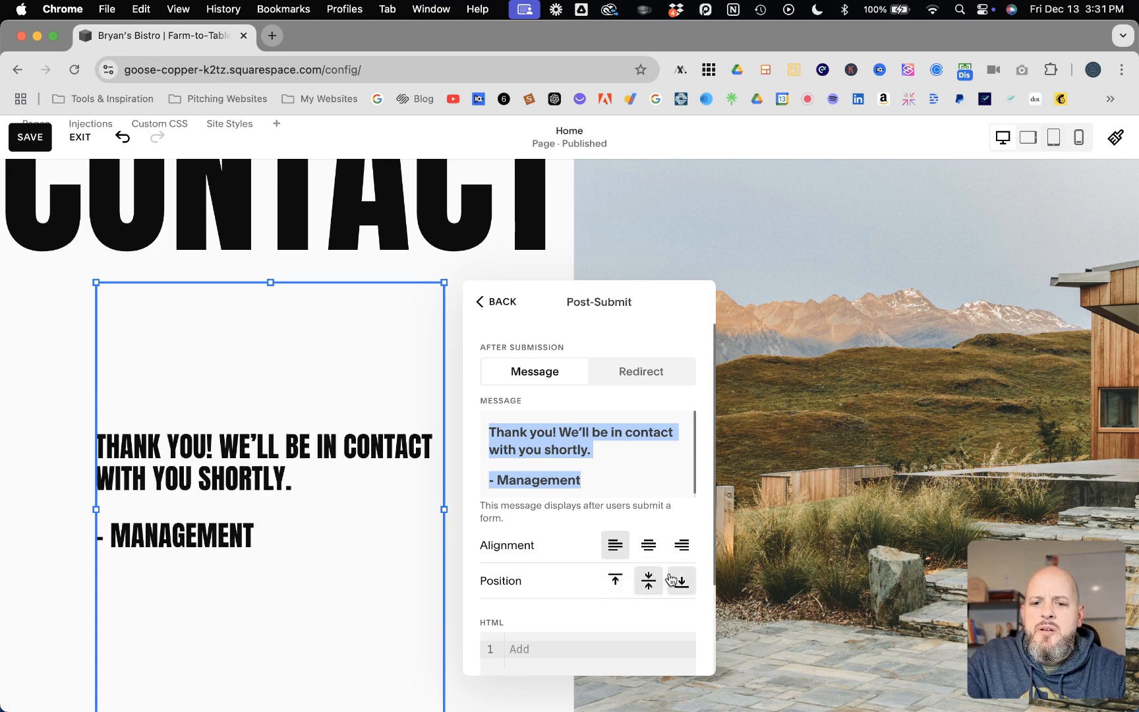
click(674, 580)
click(614, 580)
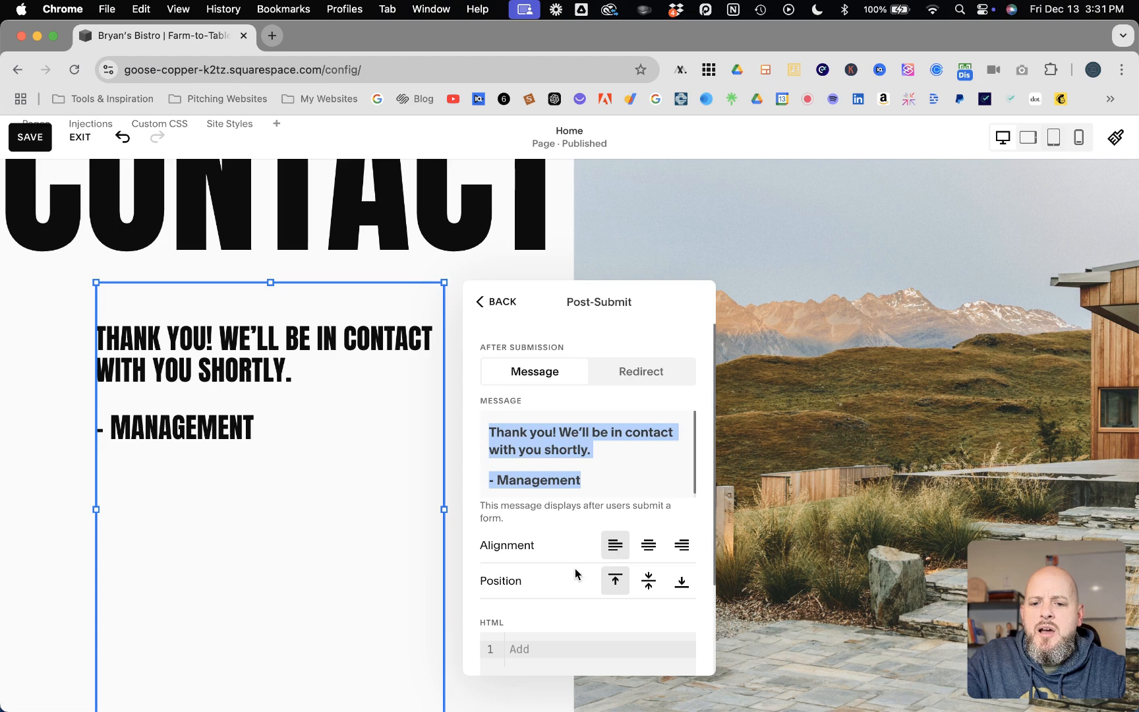
scroll(575, 572, down, 4)
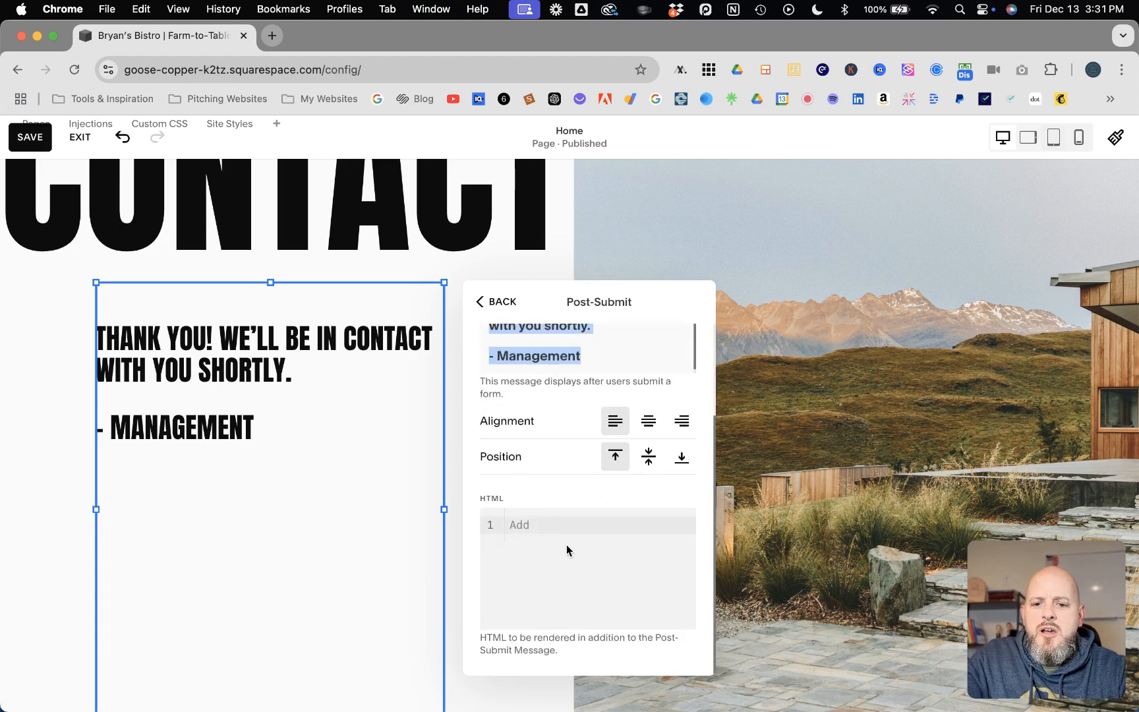
scroll(610, 541, up, 4)
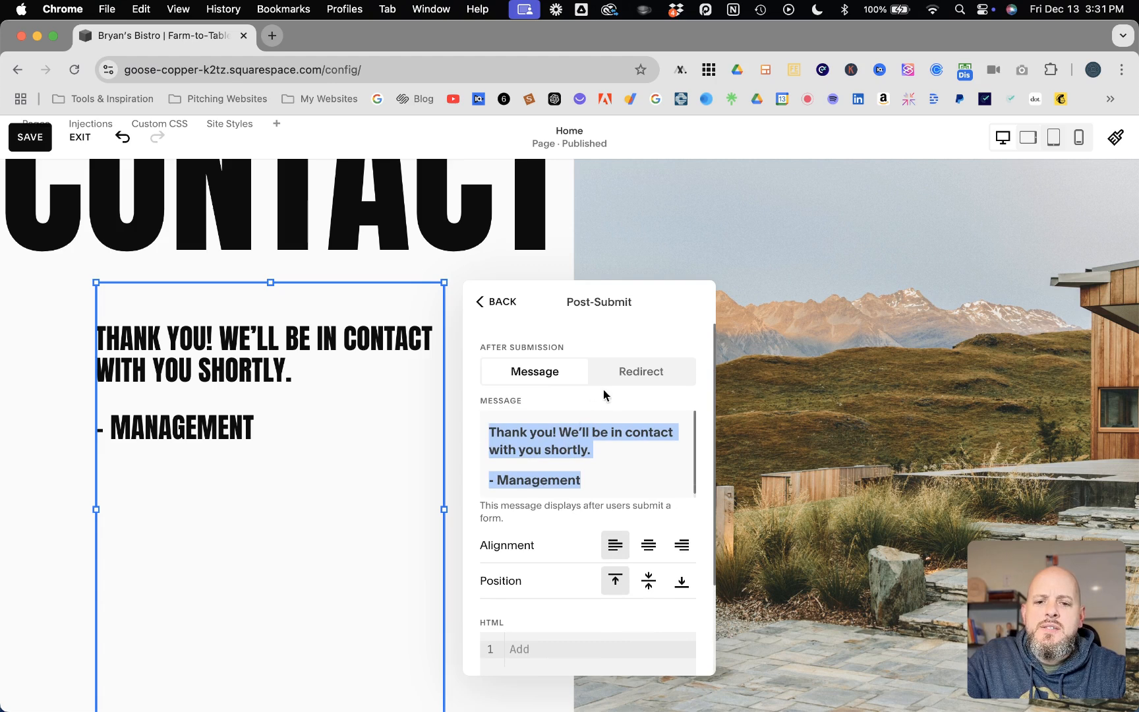
Step: Set After Submission to Redirect and attach the Home page (/home) as the redirect link
click(641, 373)
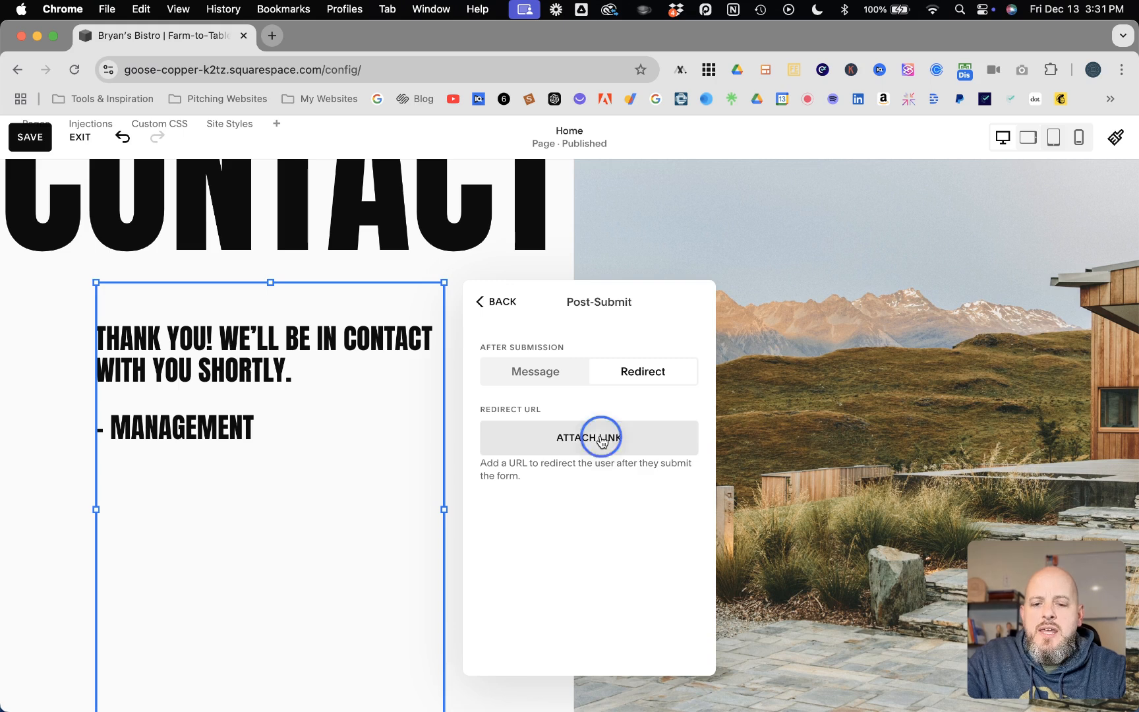
click(601, 440)
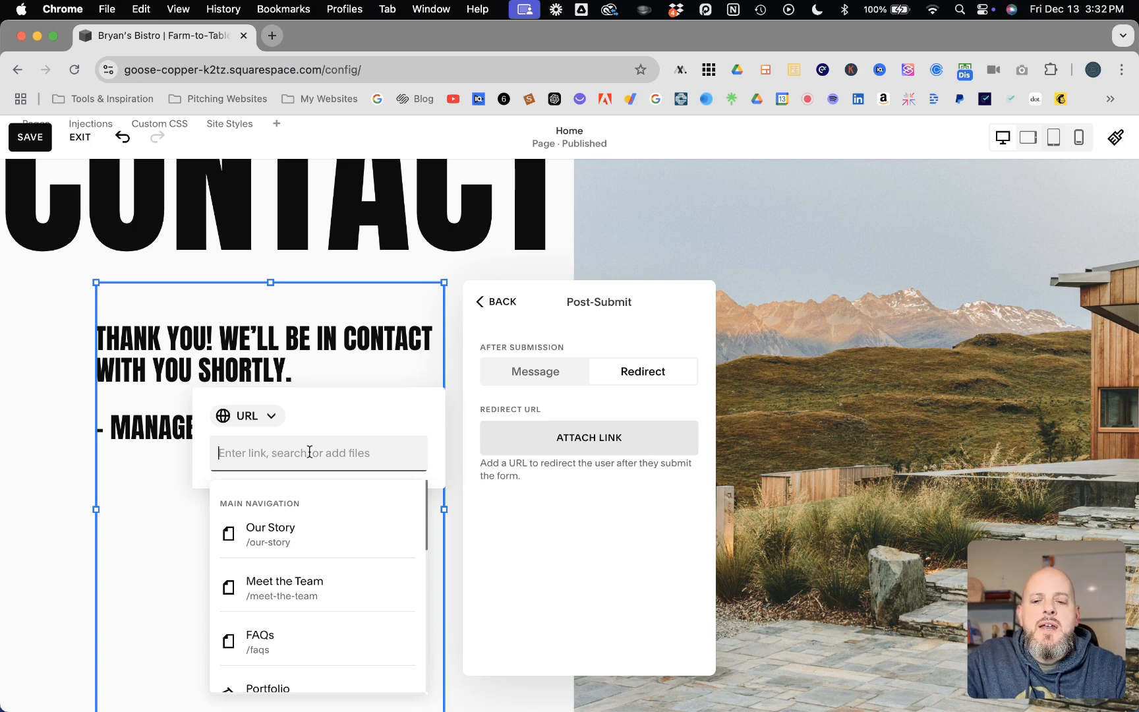
scroll(295, 544, down, 1)
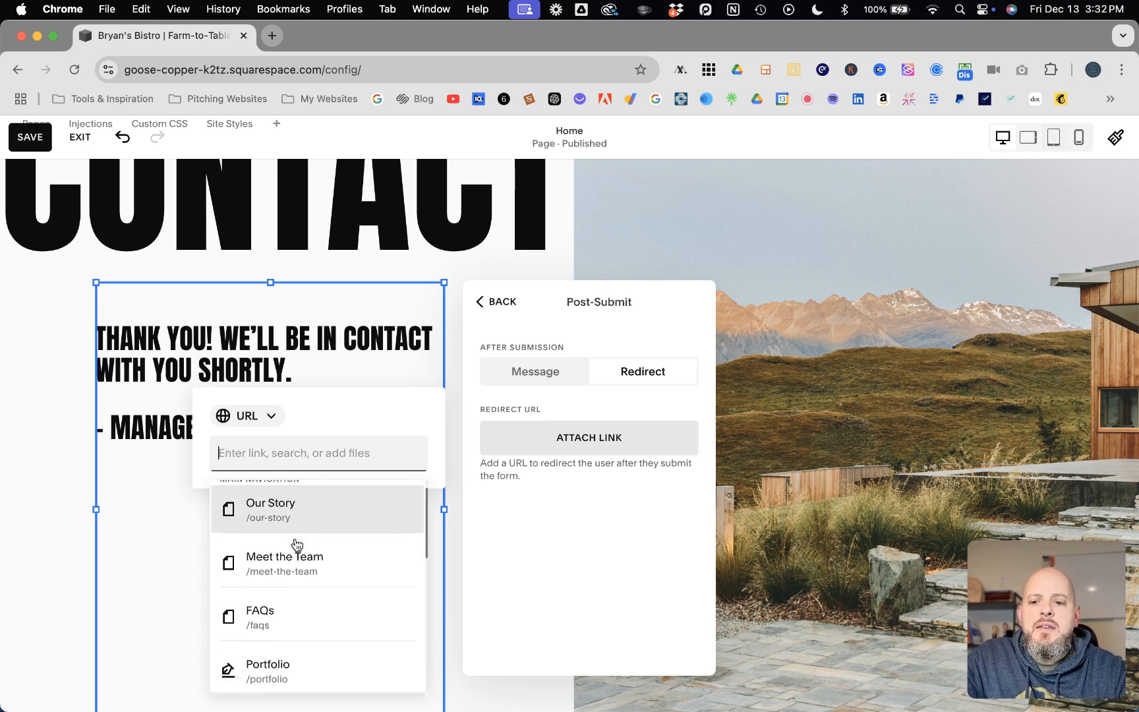
scroll(296, 544, up, 1)
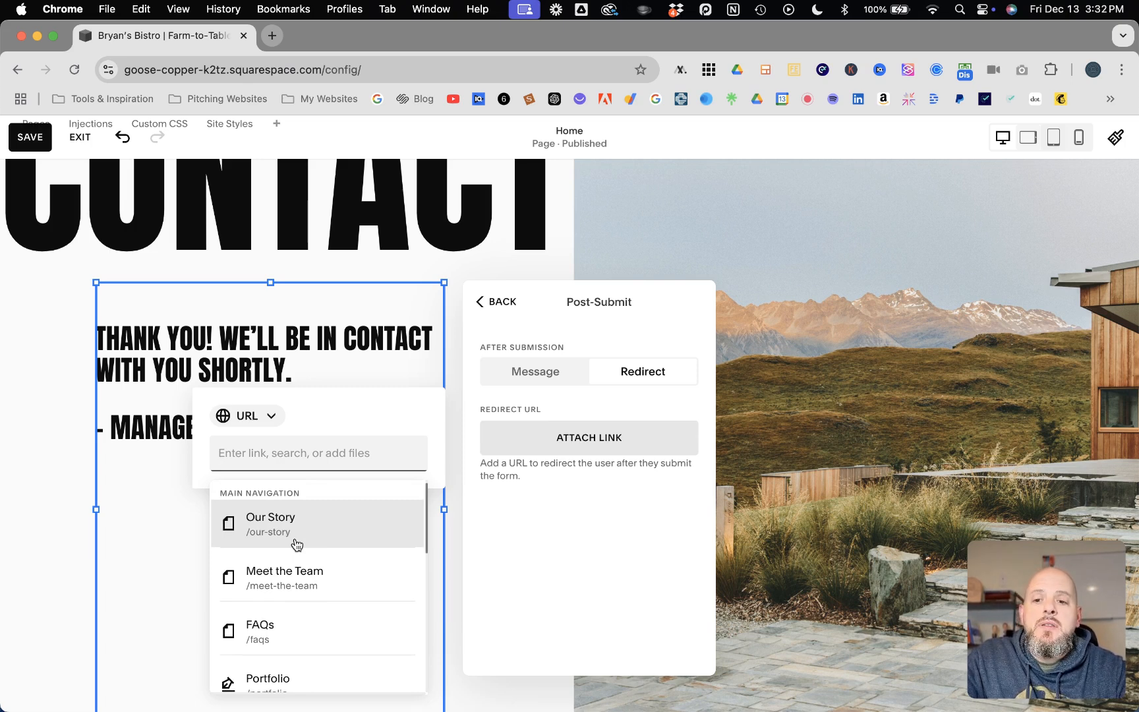
scroll(296, 544, down, 1)
scroll(300, 546, up, 1)
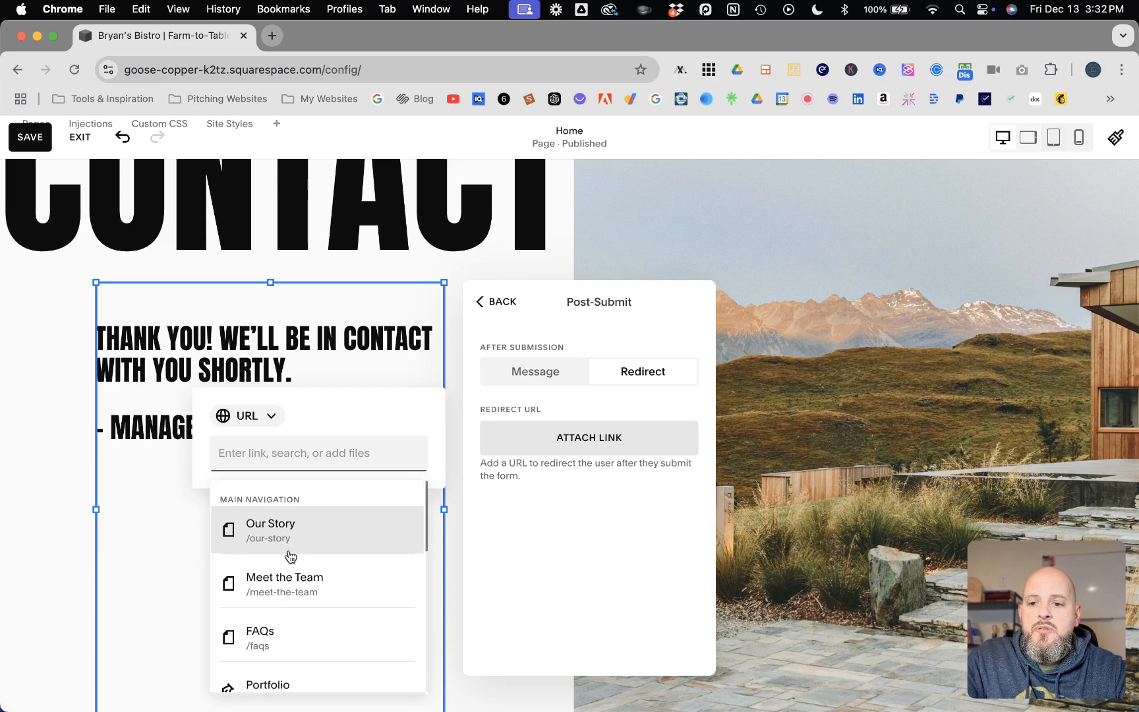
scroll(290, 554, down, 1)
scroll(290, 555, down, 1)
scroll(287, 554, up, 1)
scroll(288, 555, down, 1)
scroll(290, 557, down, 5)
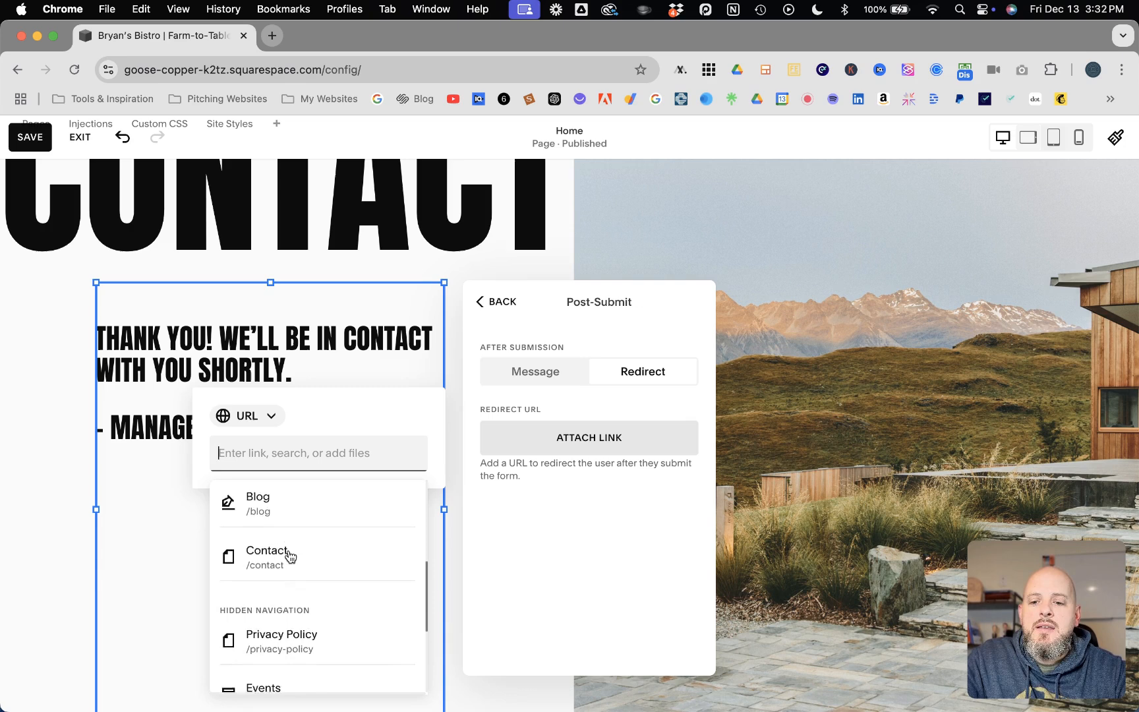
scroll(289, 556, down, 2)
scroll(288, 554, up, 3)
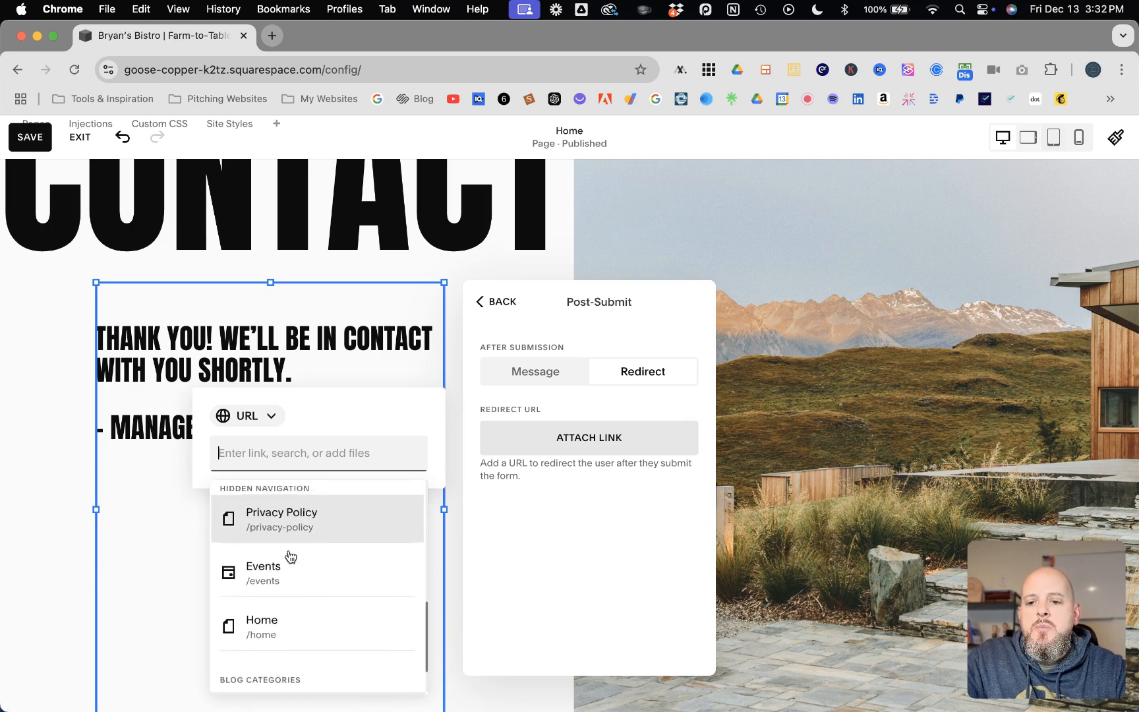
scroll(290, 557, up, 3)
scroll(290, 557, down, 3)
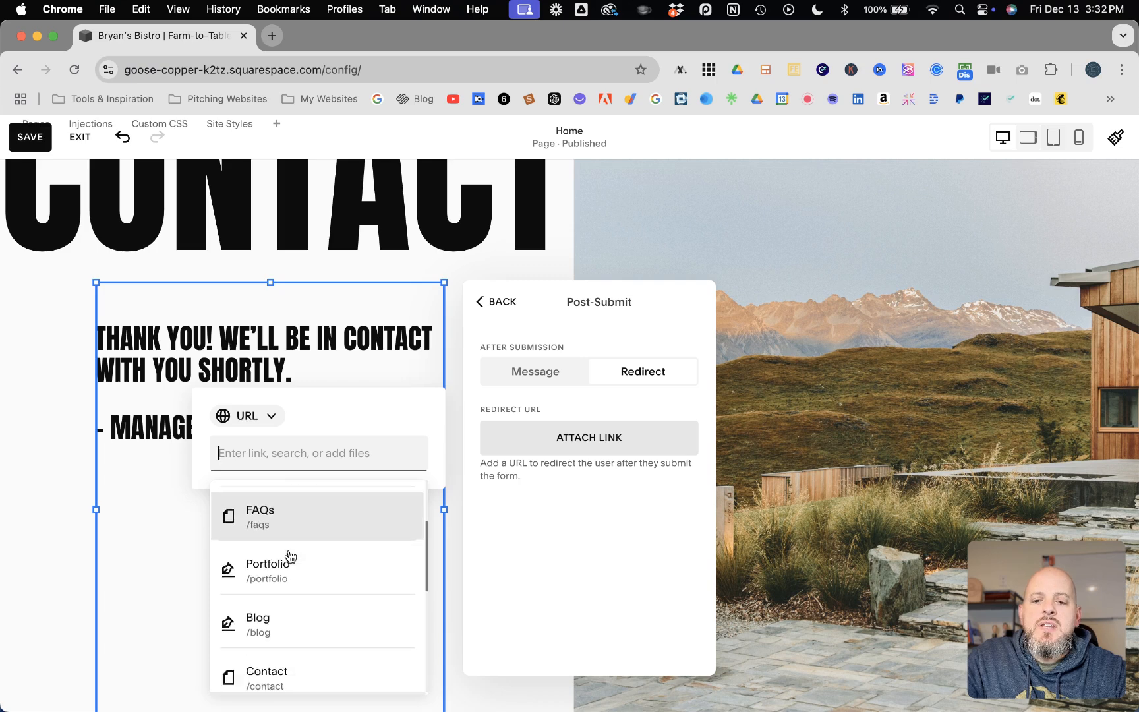
scroll(290, 556, down, 3)
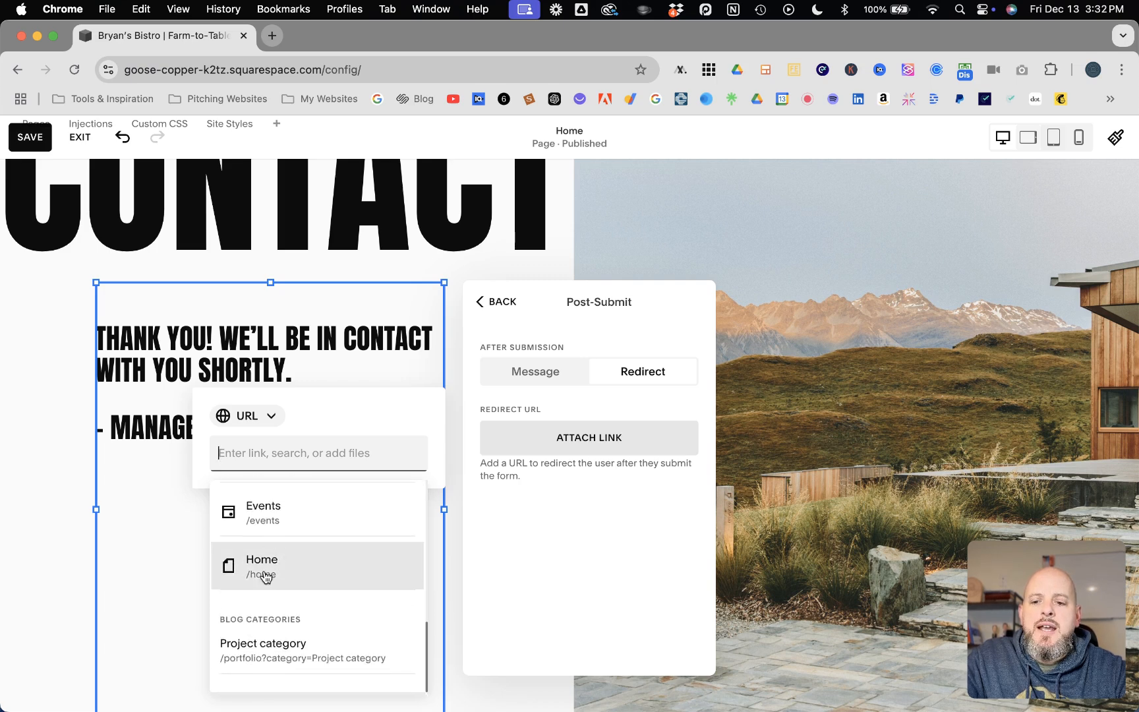
click(295, 568)
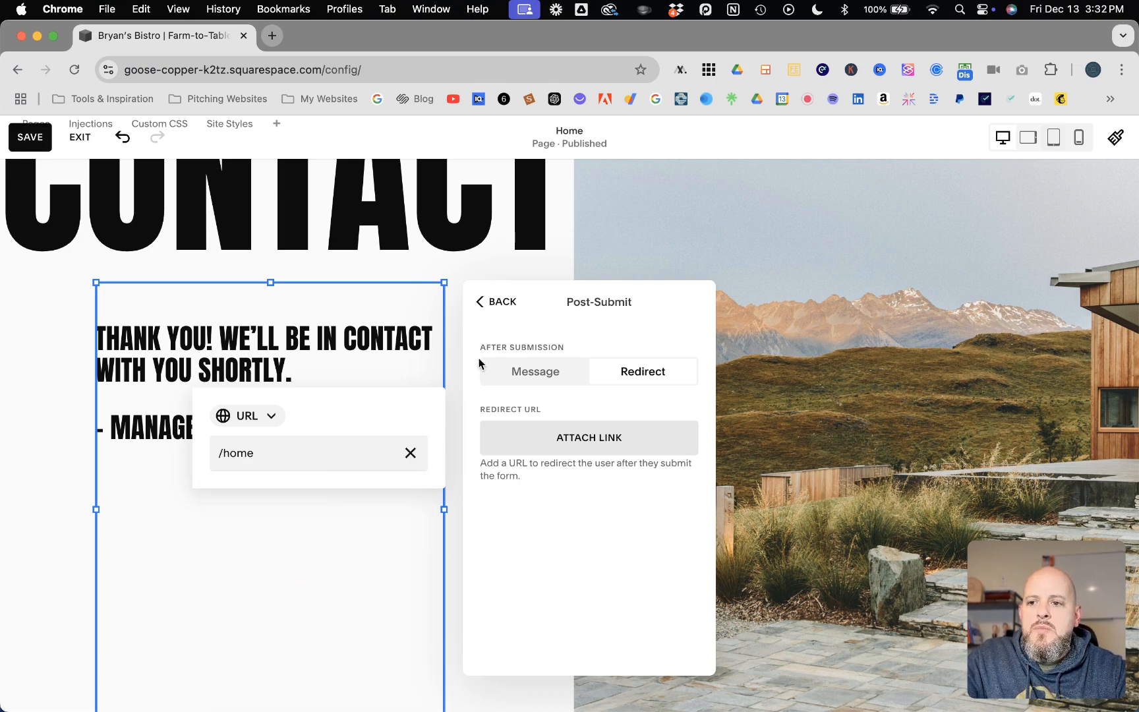
Step: Save the page changes and exit the editor
click(492, 302)
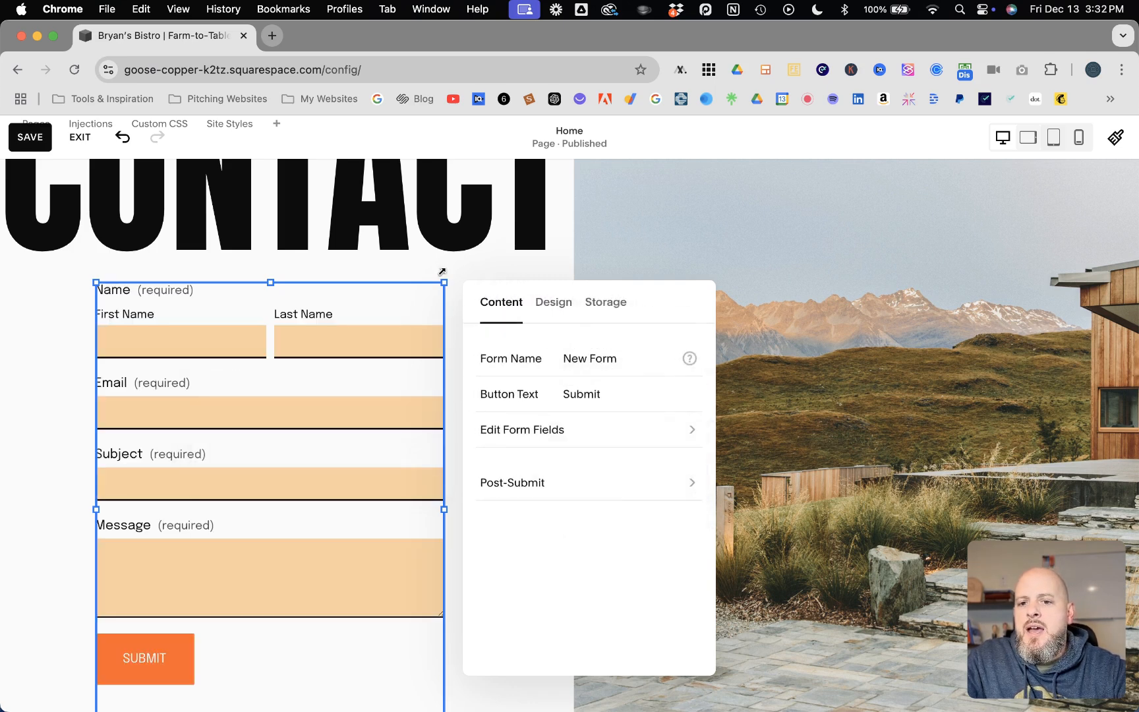
click(29, 138)
click(80, 137)
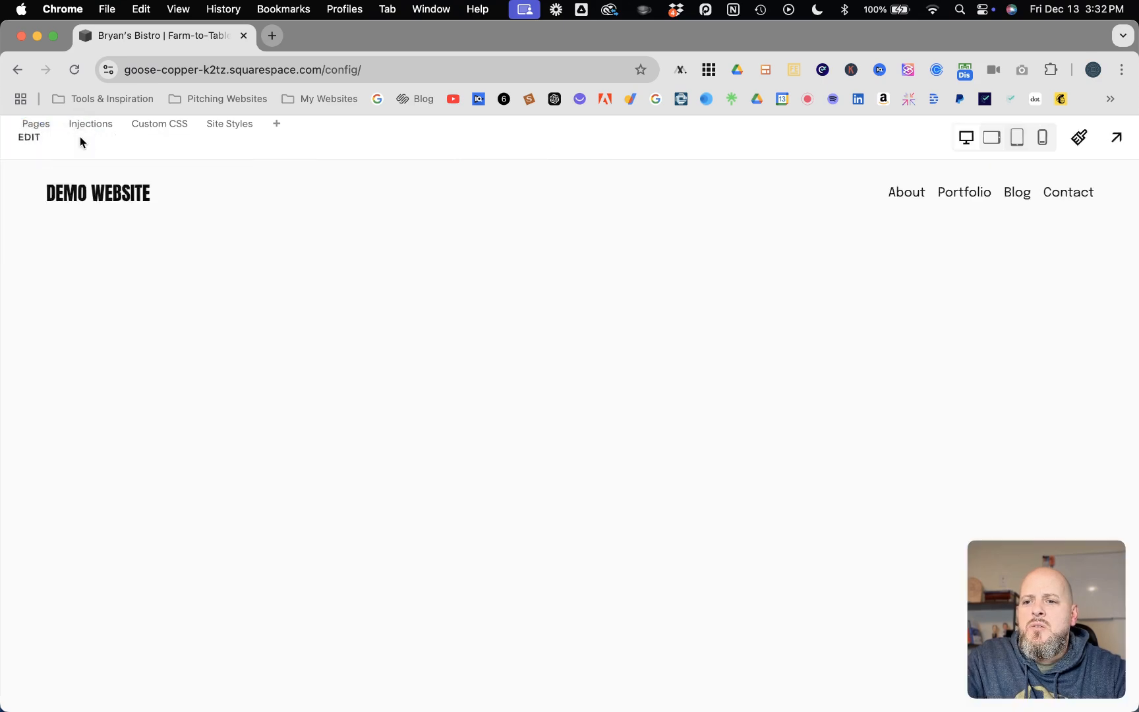
Step: View the live site full-screen, scrolled down to the Contact form
click(1104, 151)
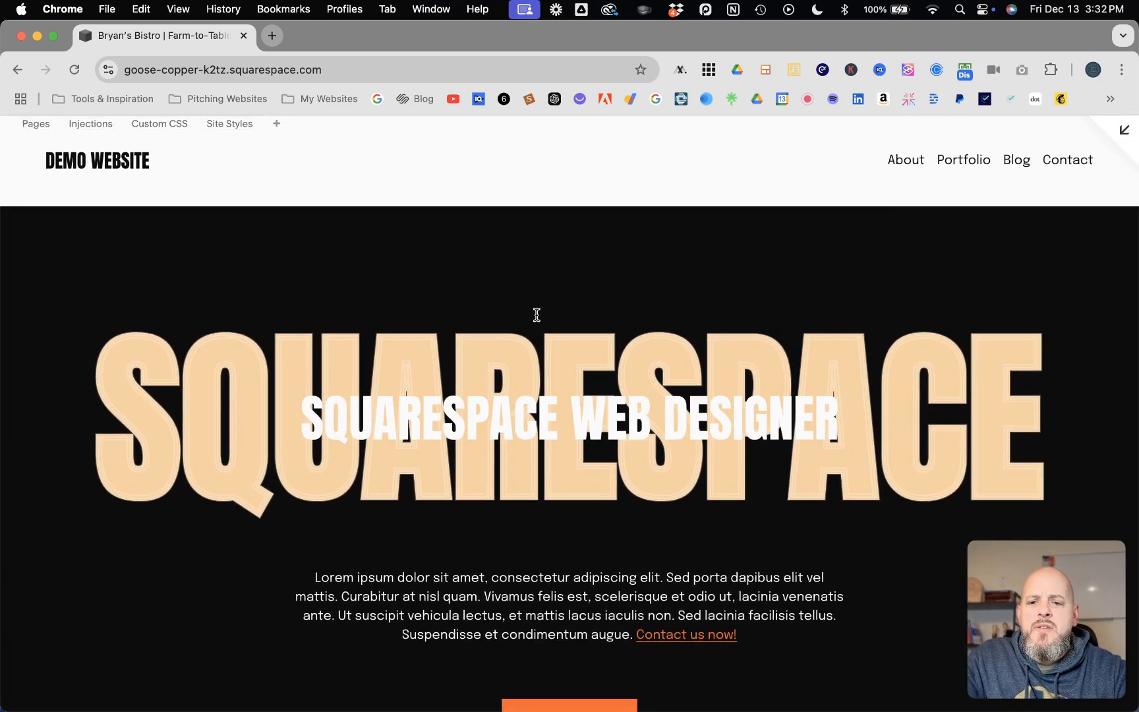
scroll(537, 316, down, 5)
scroll(535, 314, down, 15)
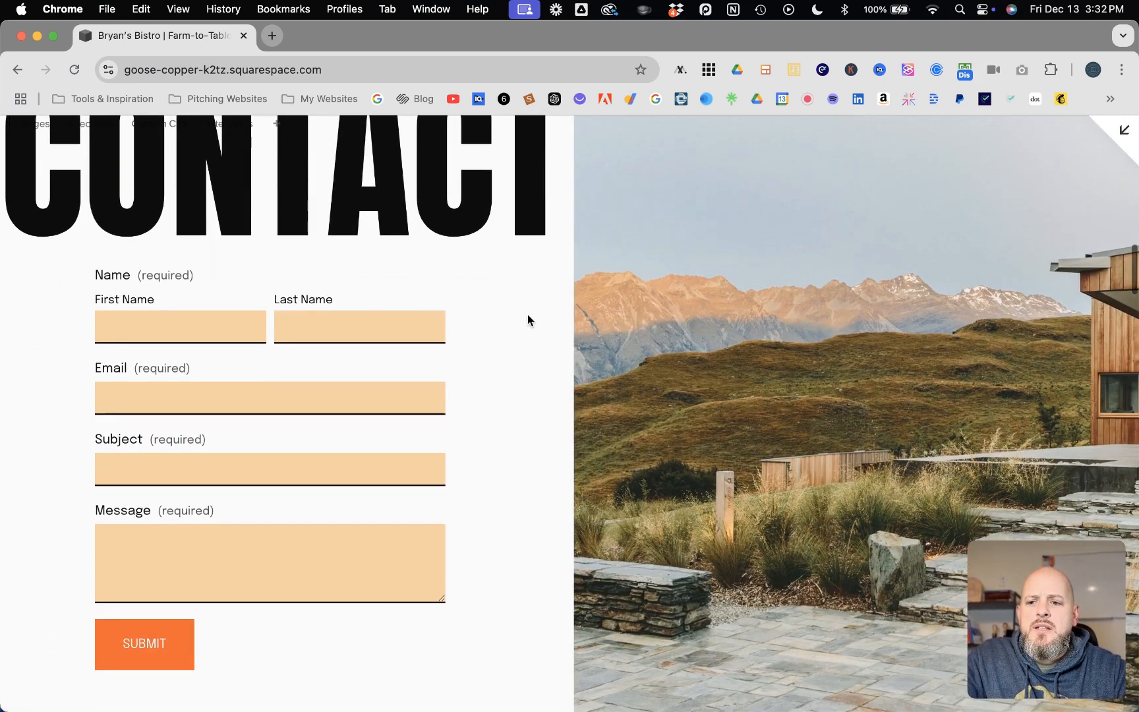
Step: Fill in the test visitor's first and last name in the contact form
click(160, 325)
text(Jon)
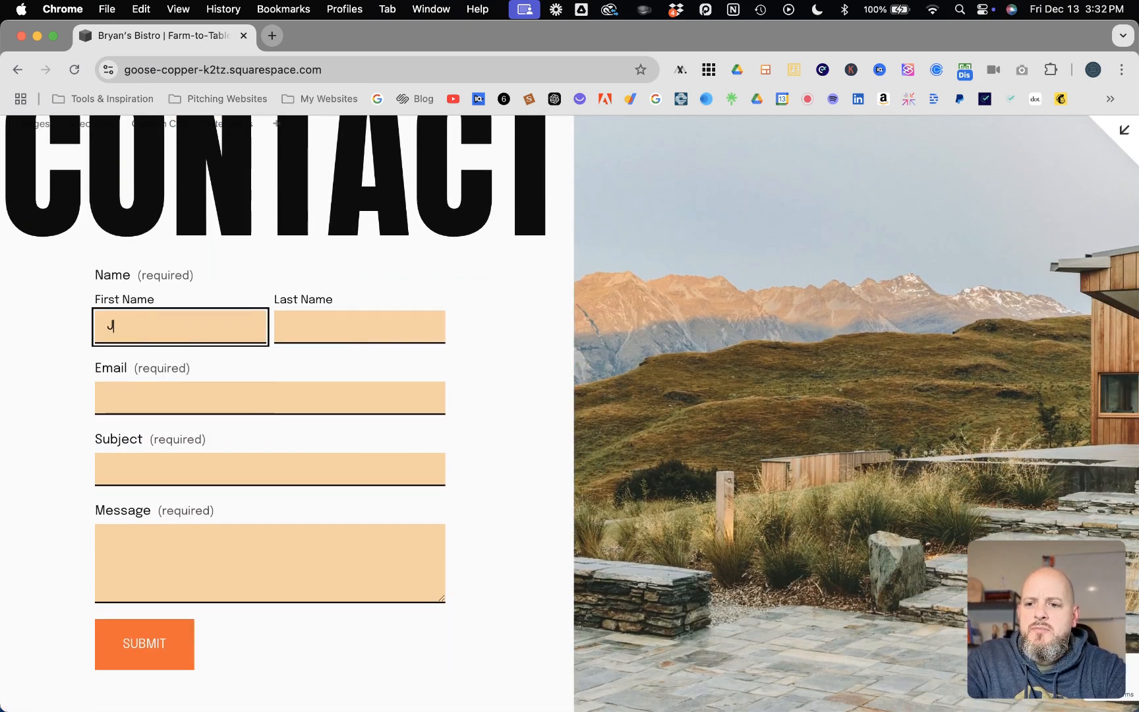
key(BackSpace)
text(hn)
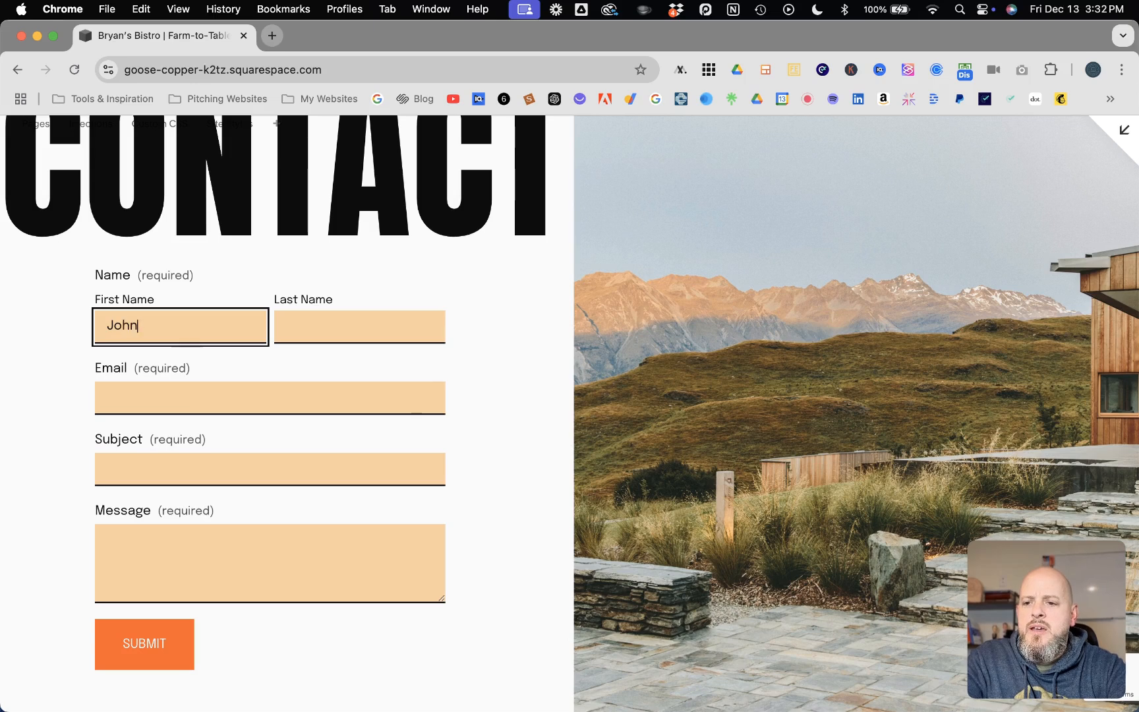
key(Tab)
text(Doe)
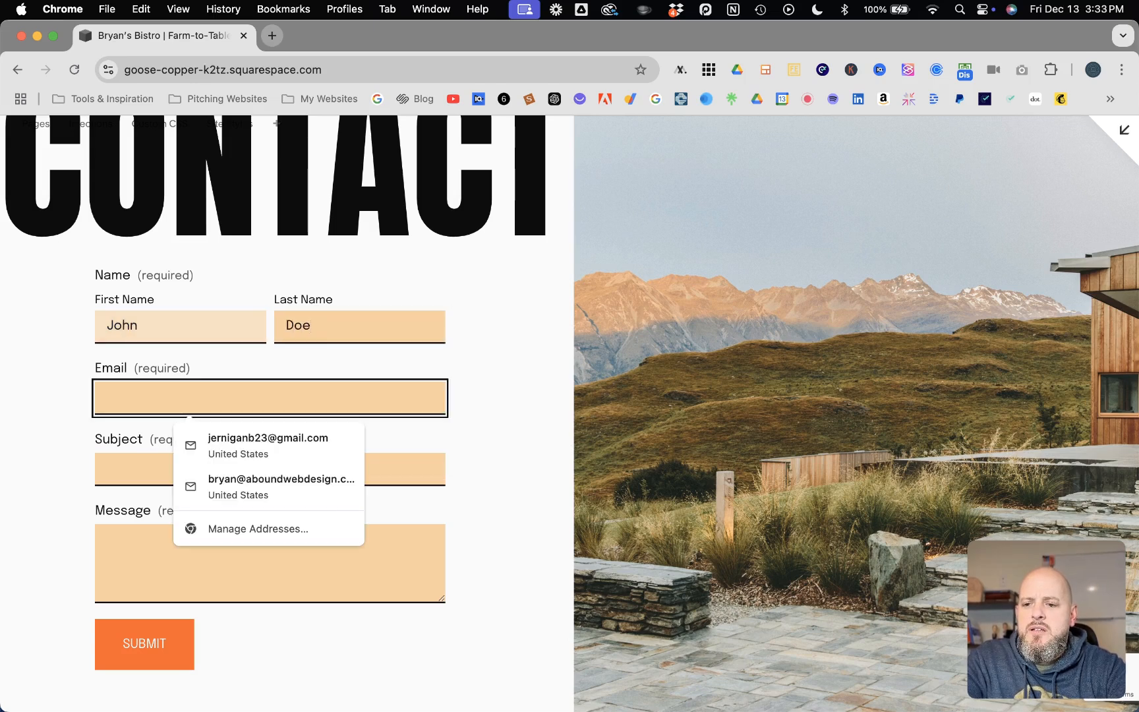
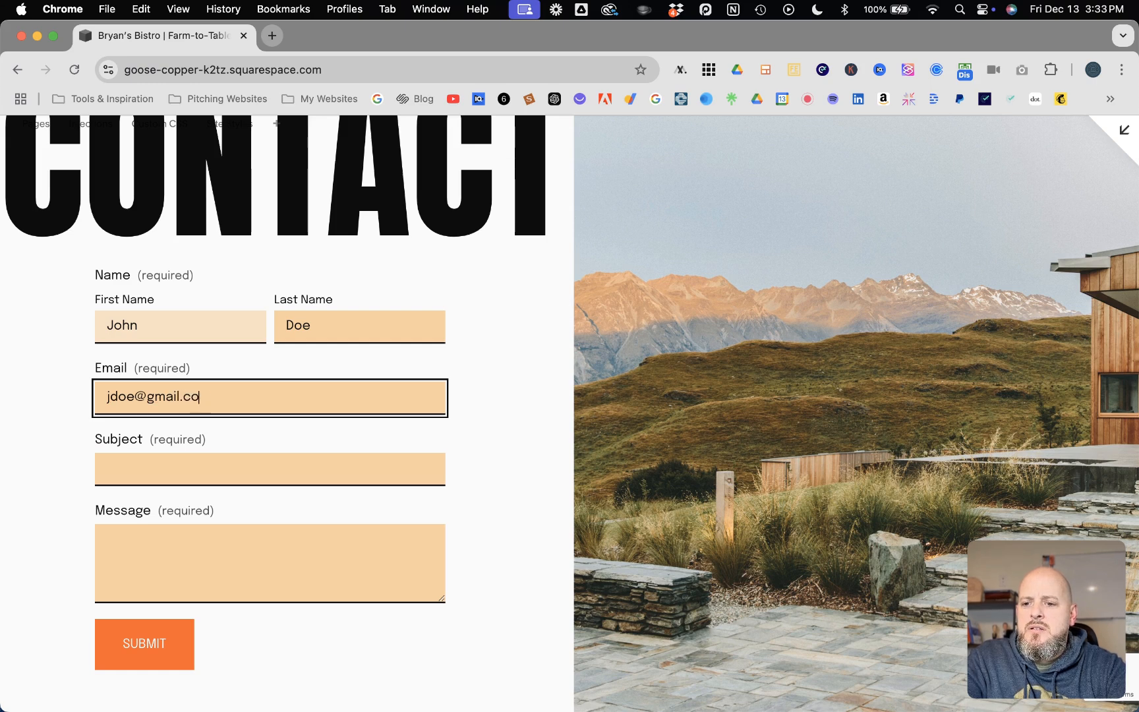
Step: Enter a test e-mail, subject 'Hi' and message 'How are you?', then submit the form
key(Tab)
text(Hi)
key(Tab)
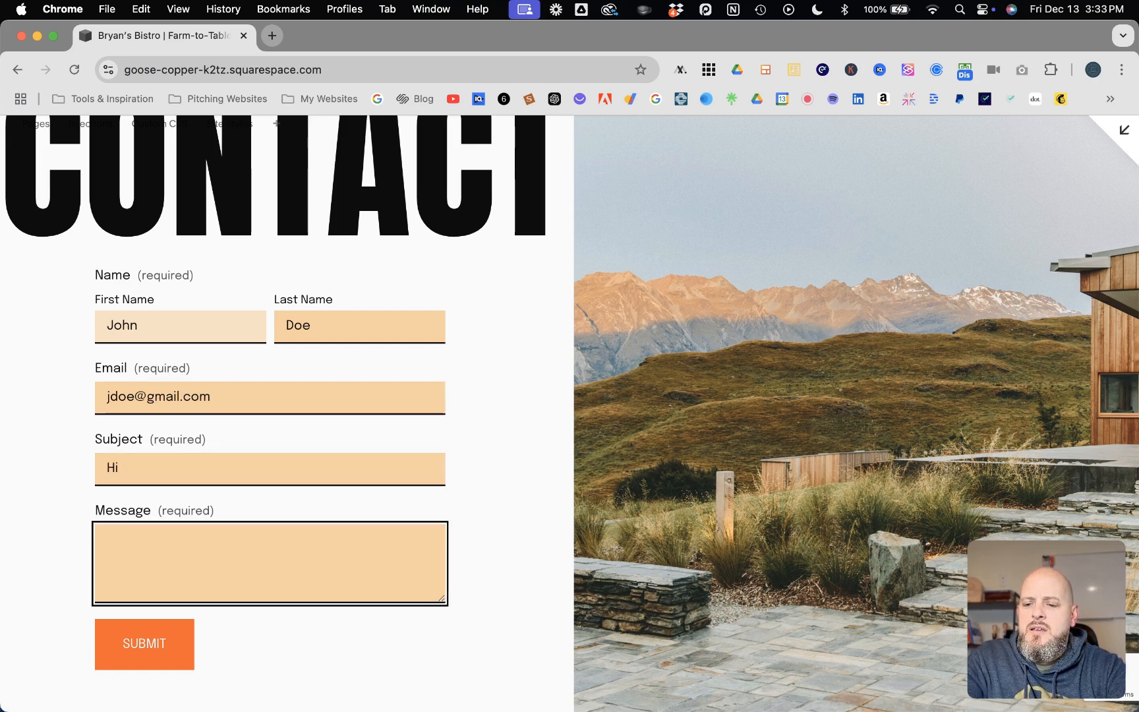
text(How are you?)
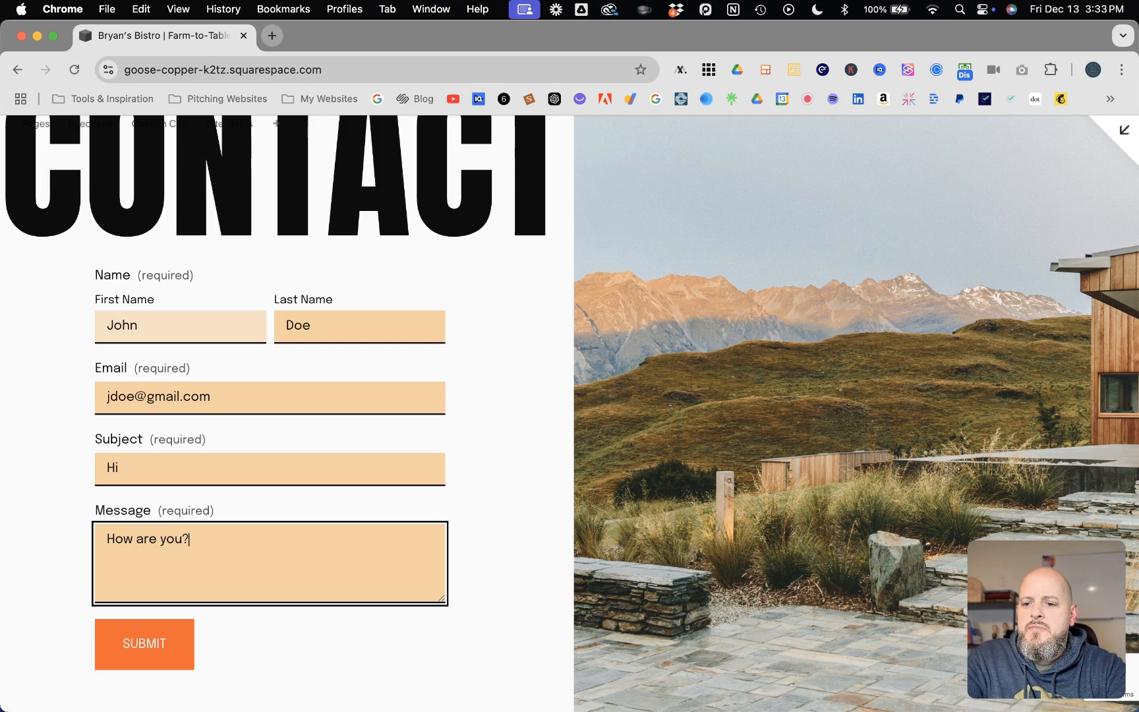
click(143, 654)
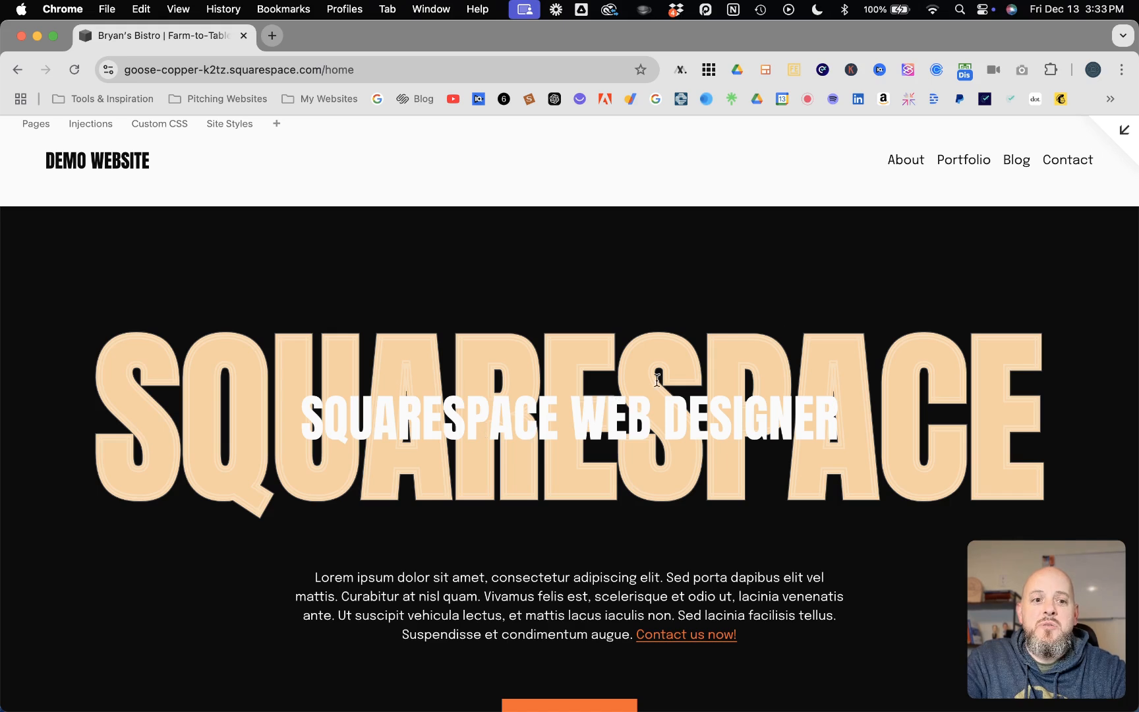
Step: After the redirect lands on Home, return from full-screen preview to the site dashboard
click(1123, 132)
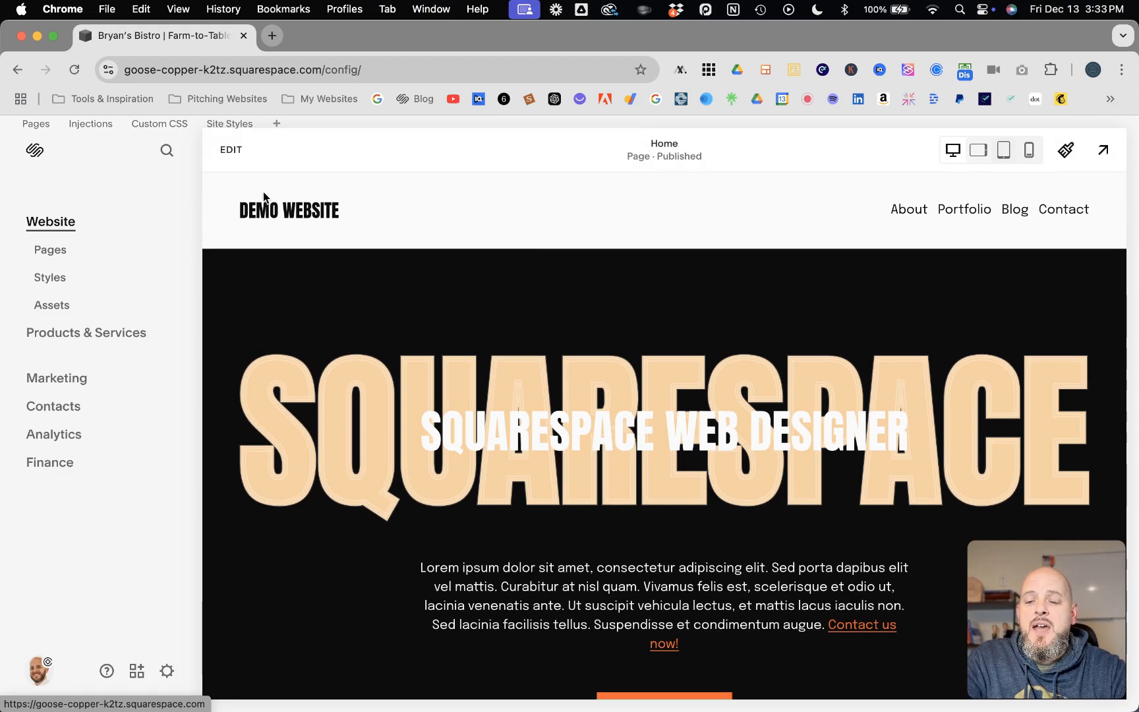
Step: Reopen the Home page contact form's Post-Submit settings and switch After Submission to Message
click(230, 150)
scroll(306, 278, down, 20)
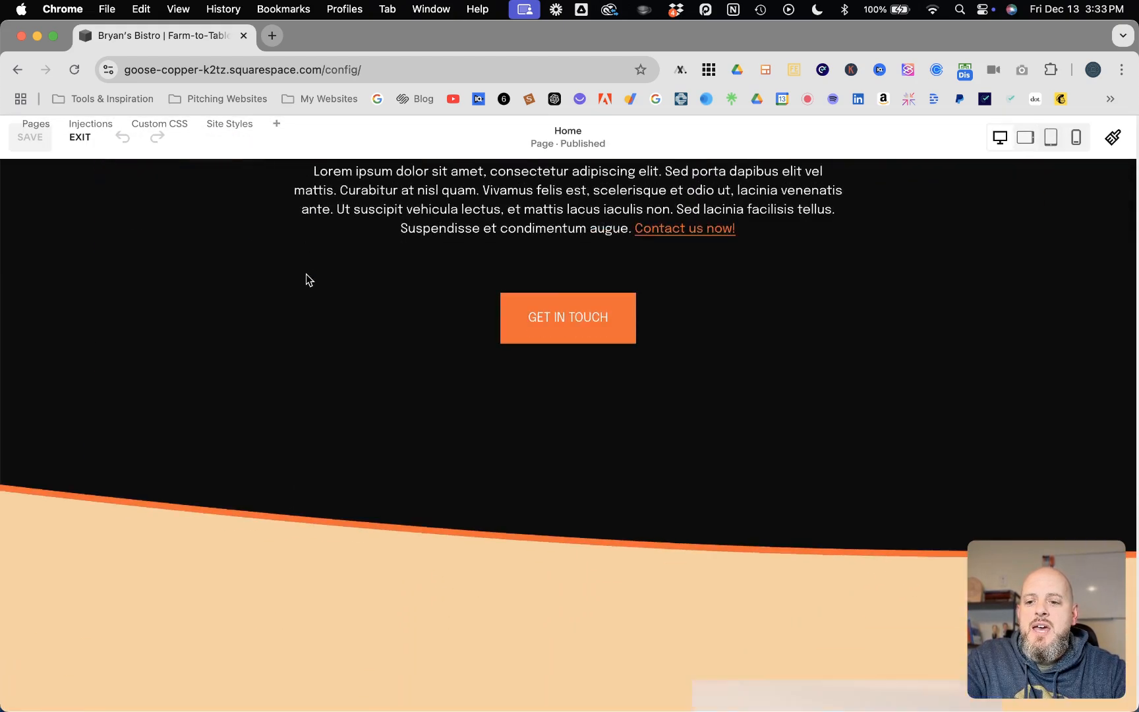
click(242, 451)
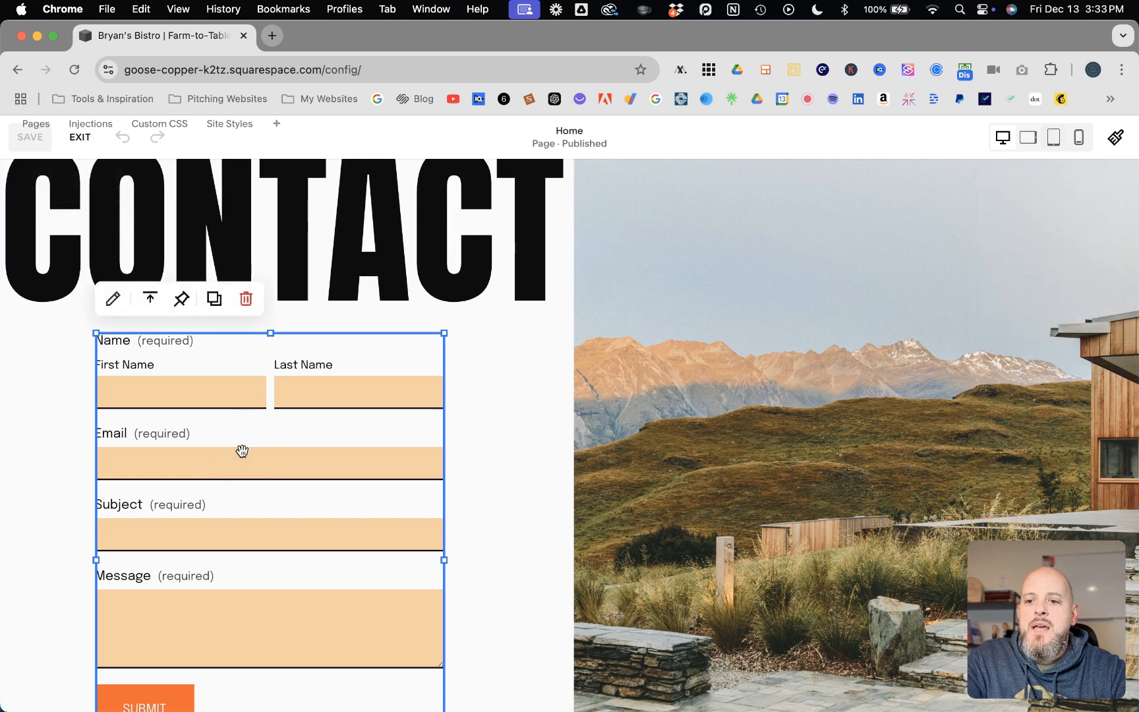
click(112, 298)
click(655, 517)
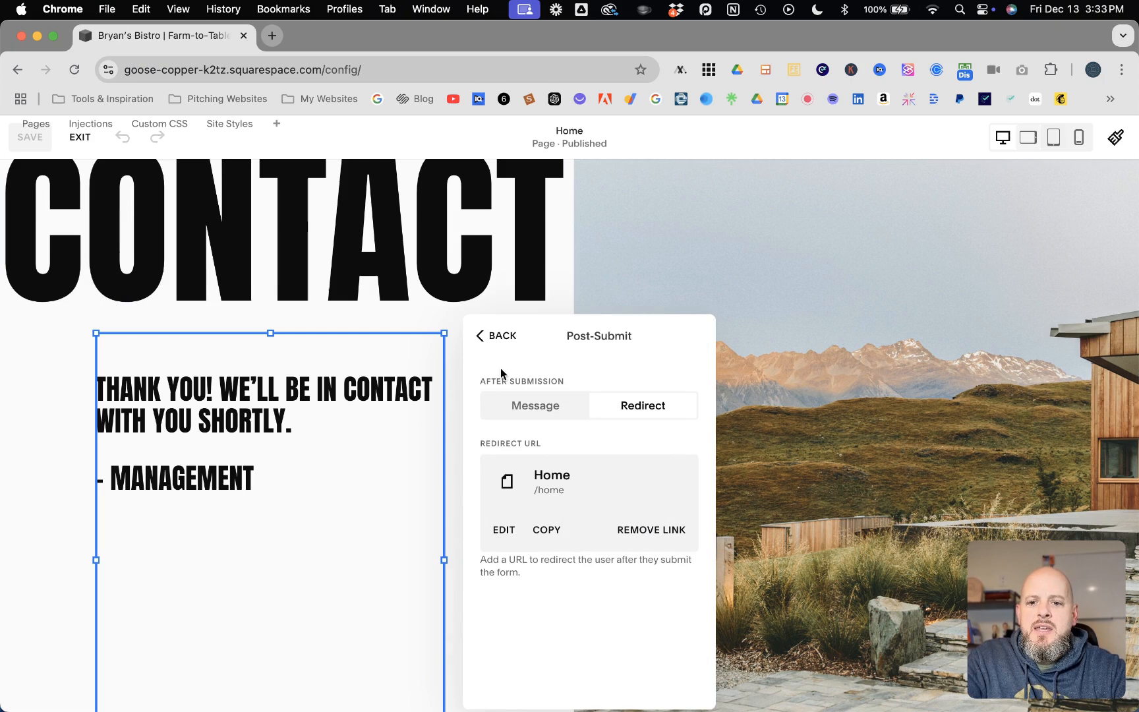
click(526, 404)
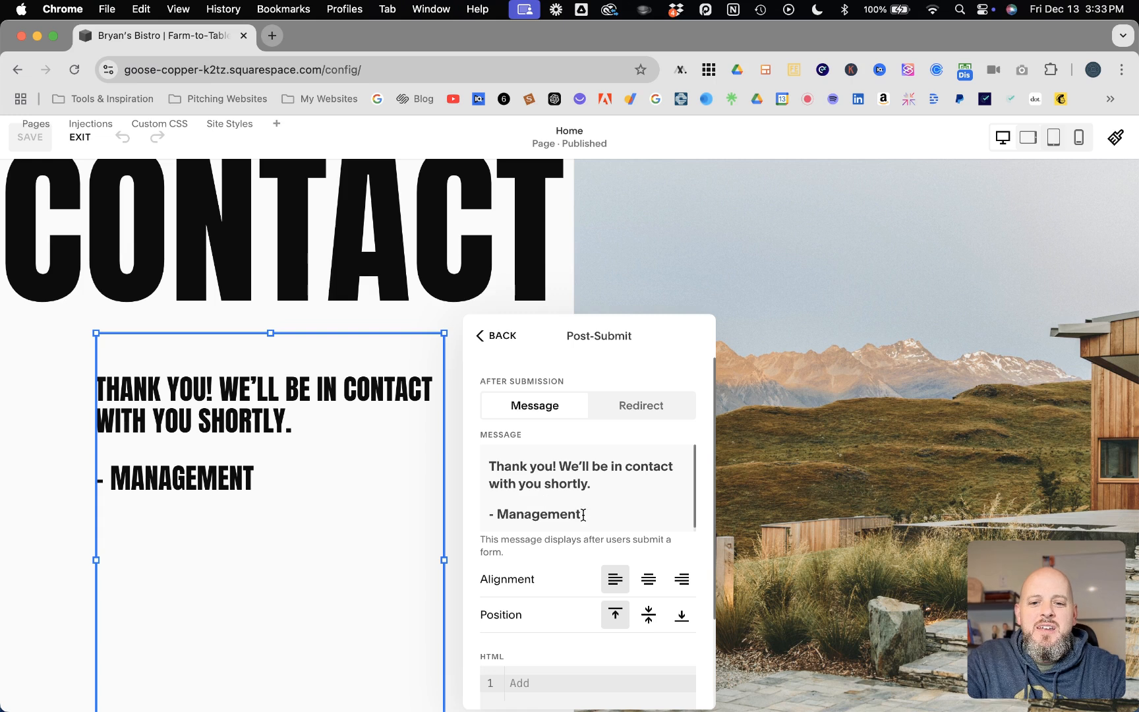
Step: Delete all of the thank-you text from the post-submit message
drag(589, 515, 475, 462)
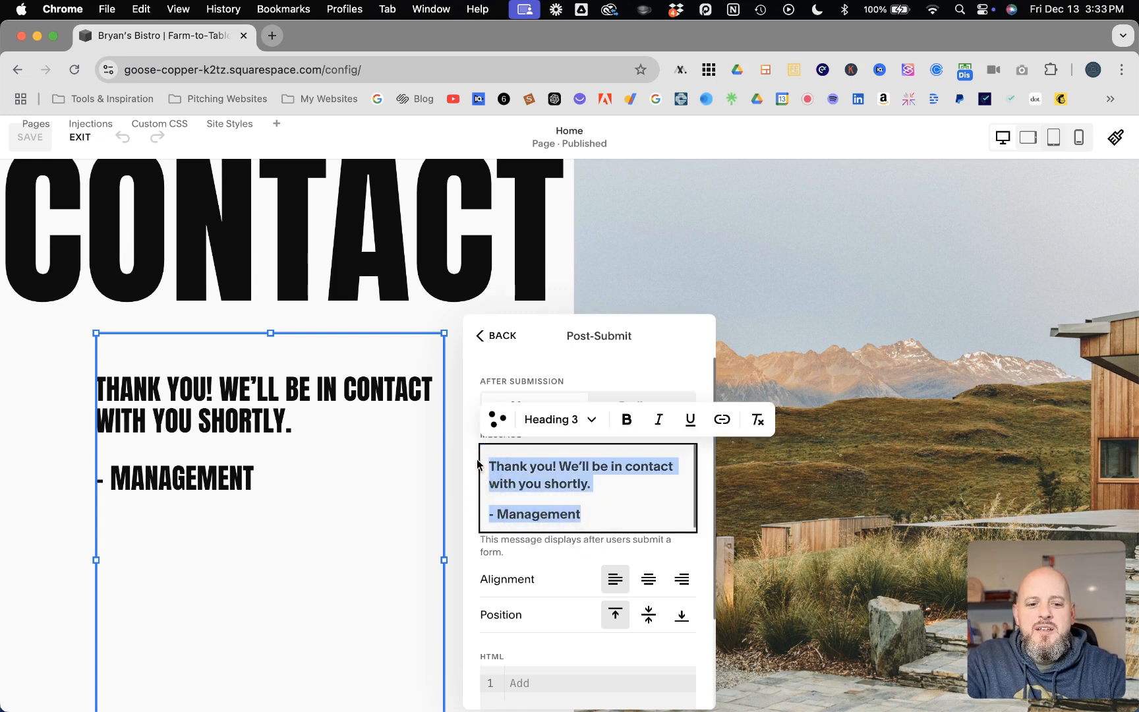
key(BackSpace)
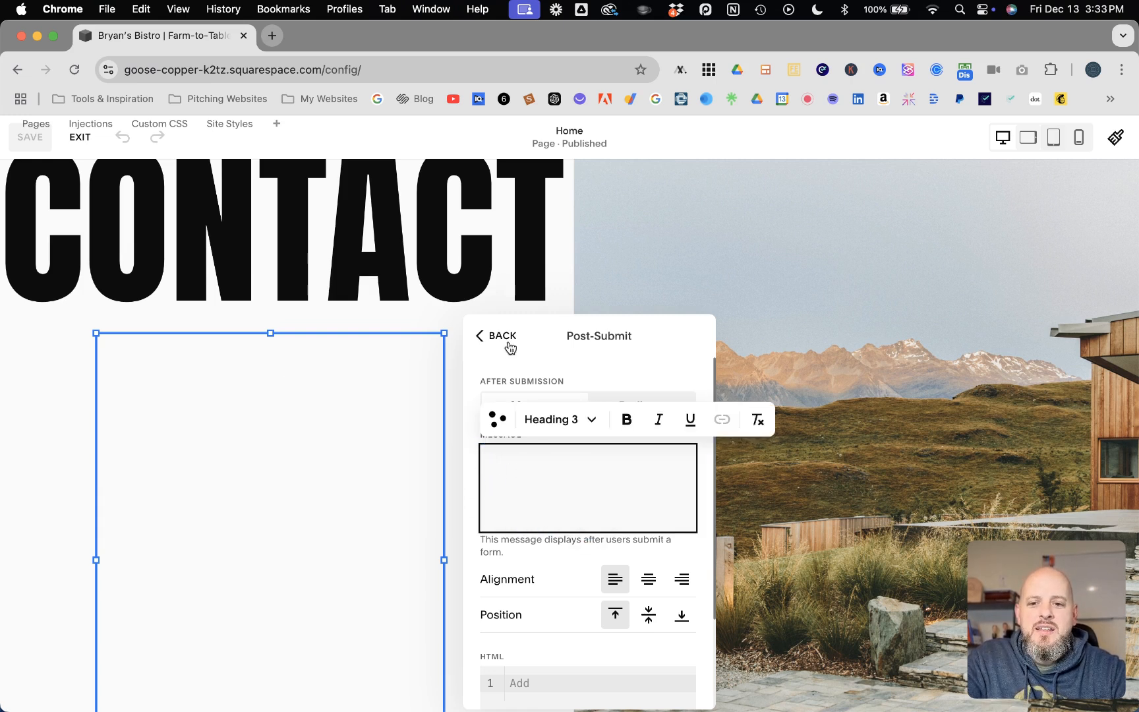
click(640, 375)
Step: Toggle After Submission between Redirect and Message, ending on Message with the empty box active
click(646, 403)
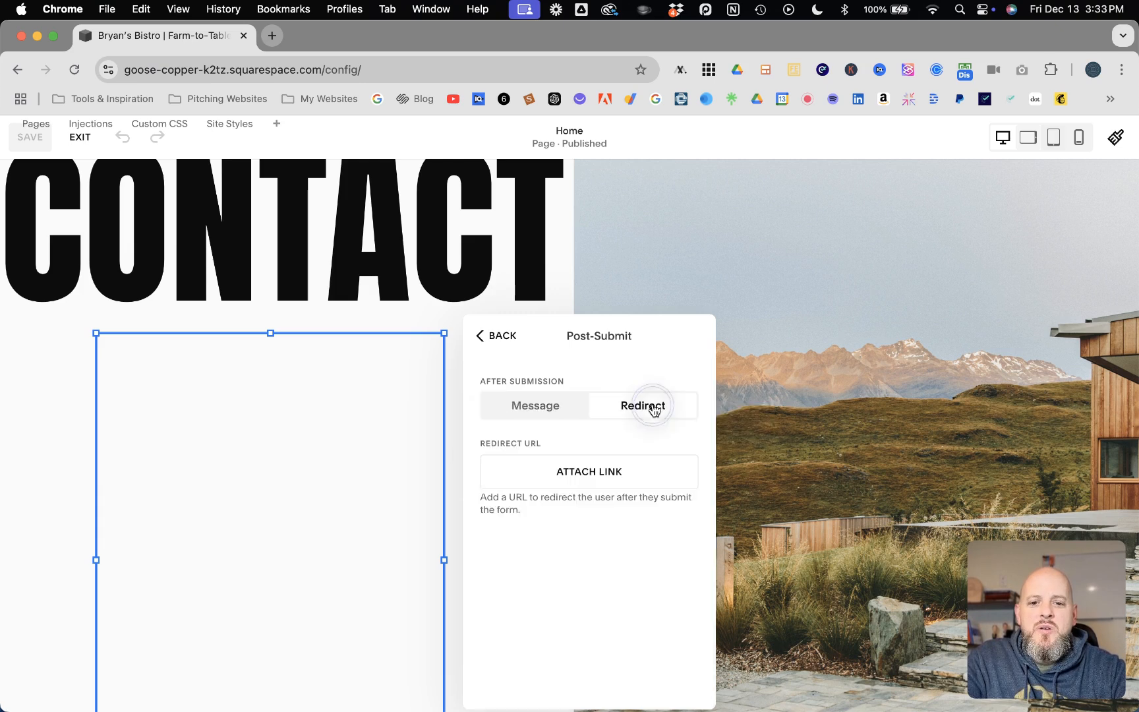
click(528, 405)
click(640, 405)
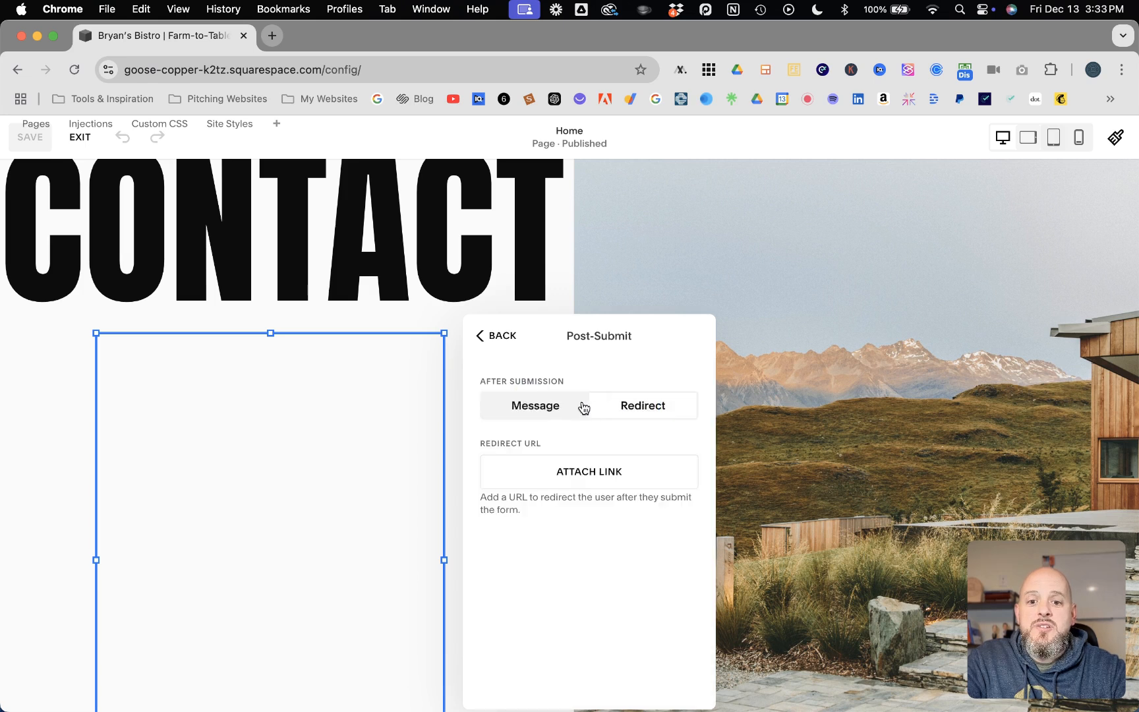
click(534, 407)
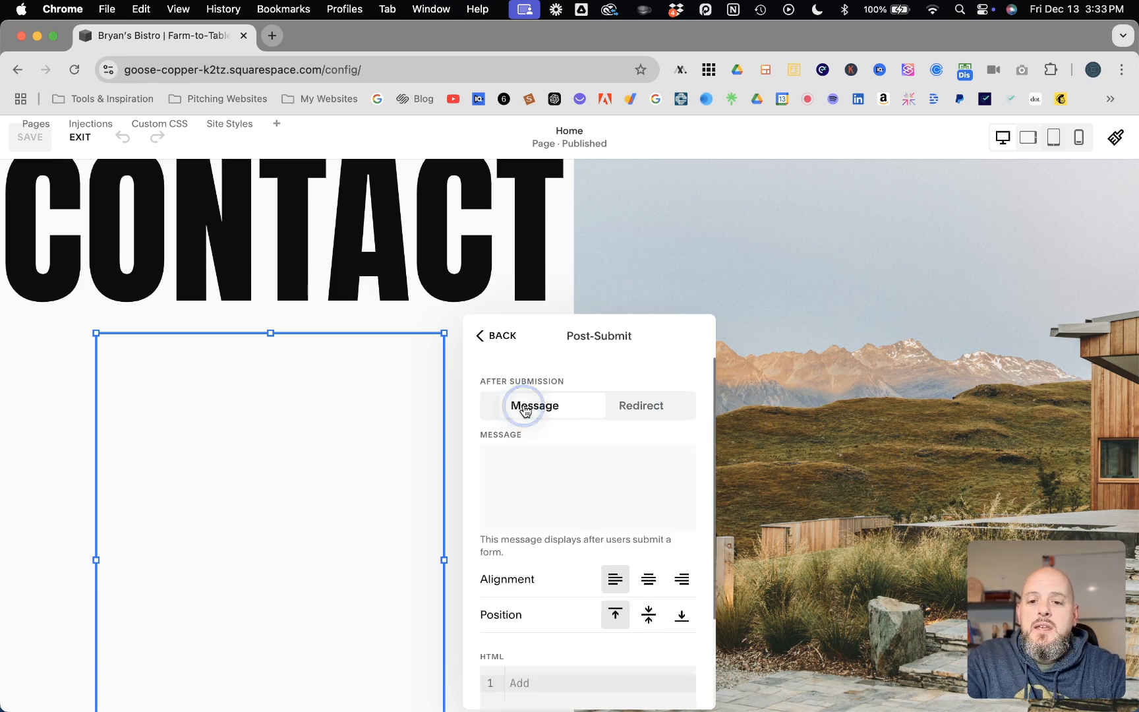
click(521, 463)
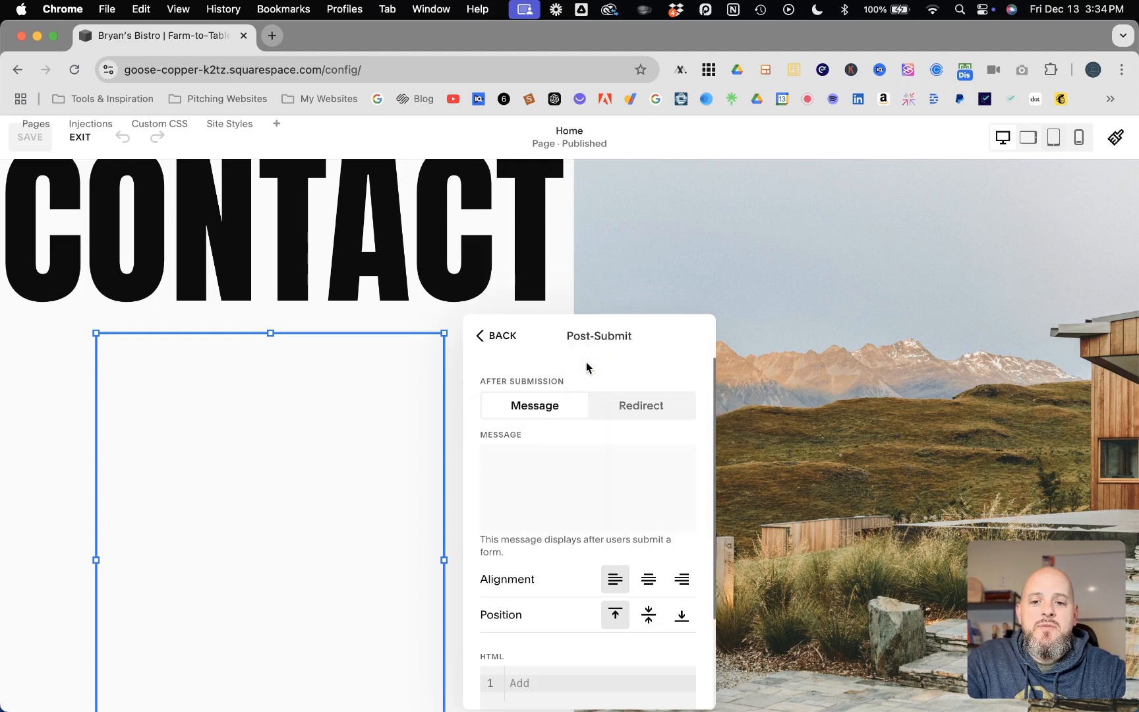
Step: Switch the form's post-submit action to Redirect, browse the page list, then back out without attaching a link
click(643, 405)
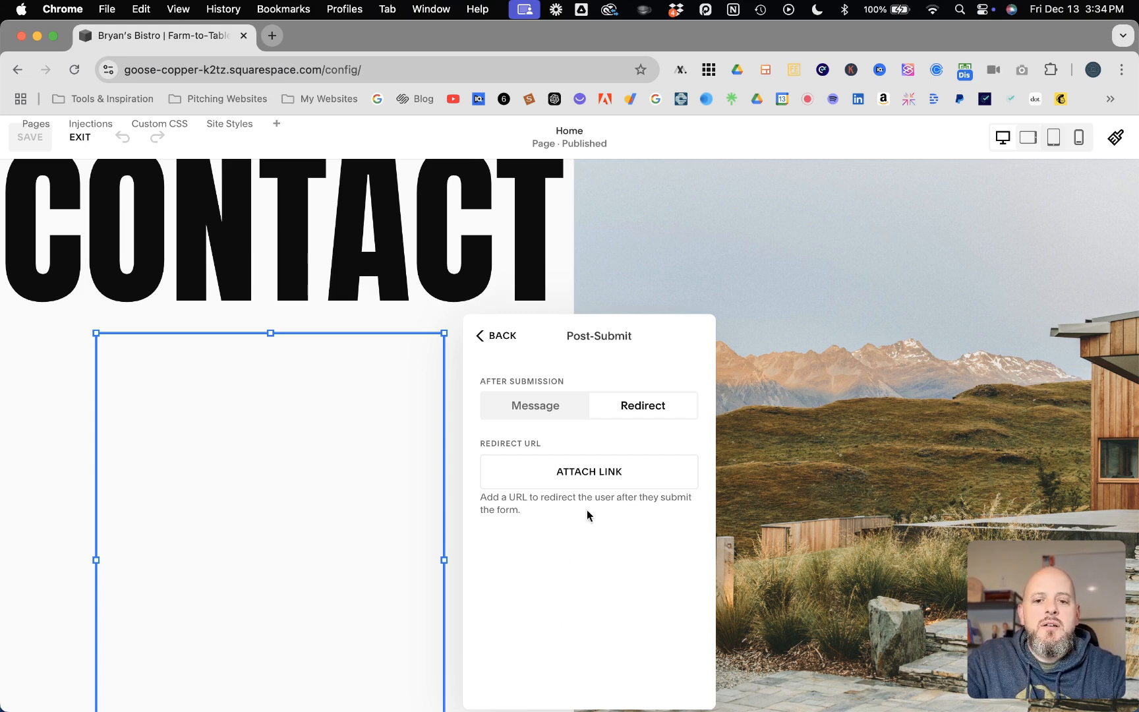
click(601, 472)
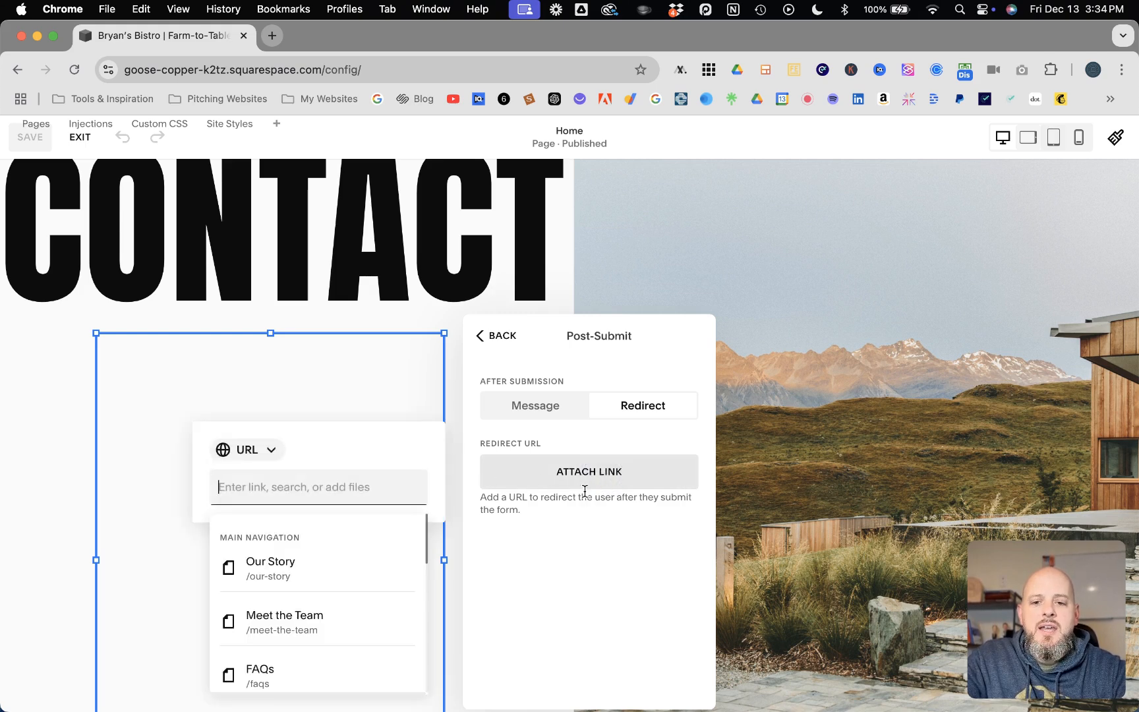
click(499, 338)
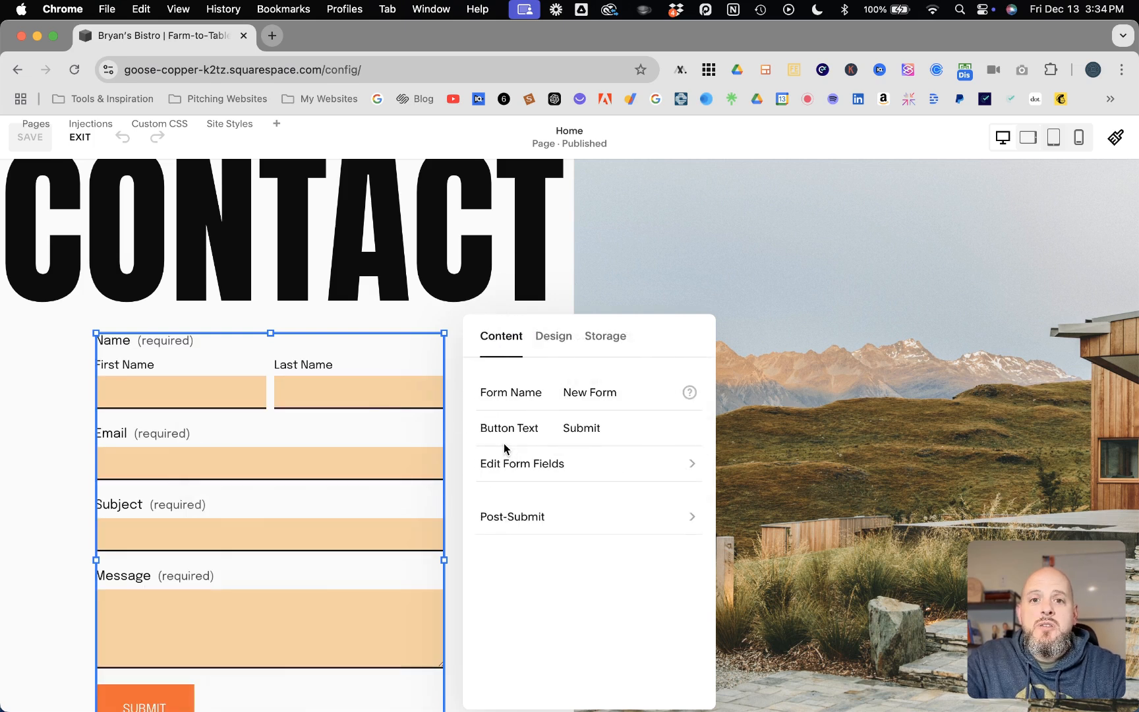